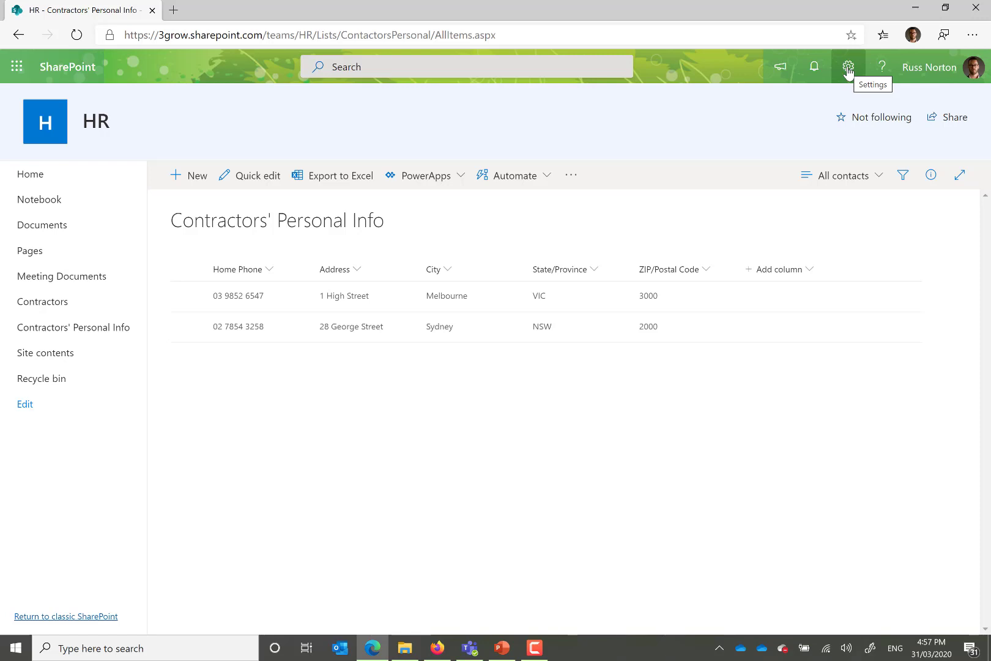
Step: Start a new column named Contractor ID in the Contractors' Personal Info list settings and make it a Lookup type
left_click(848, 67)
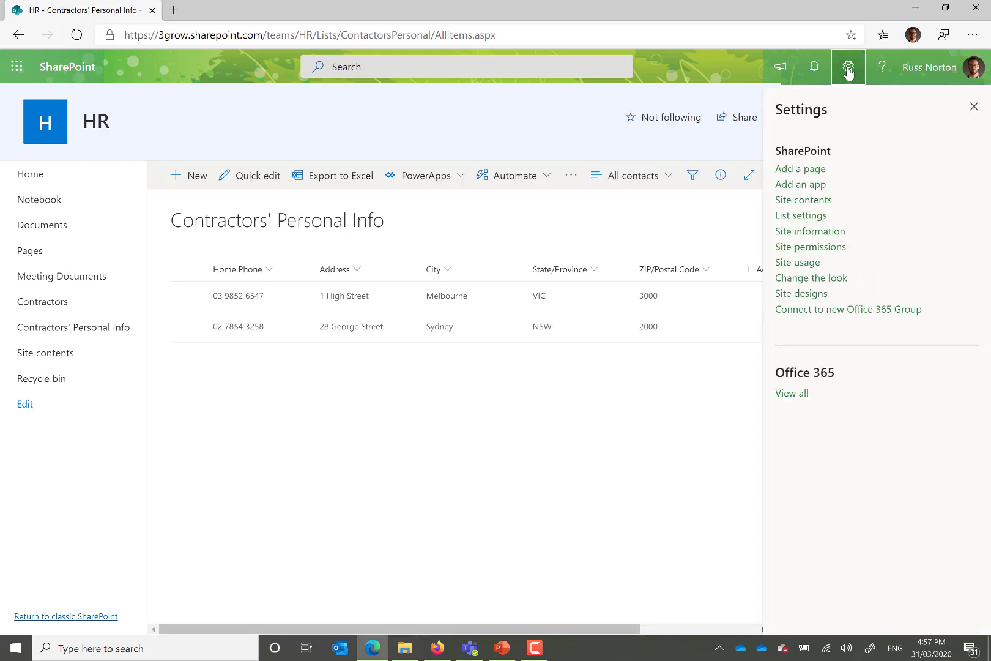
left_click(803, 218)
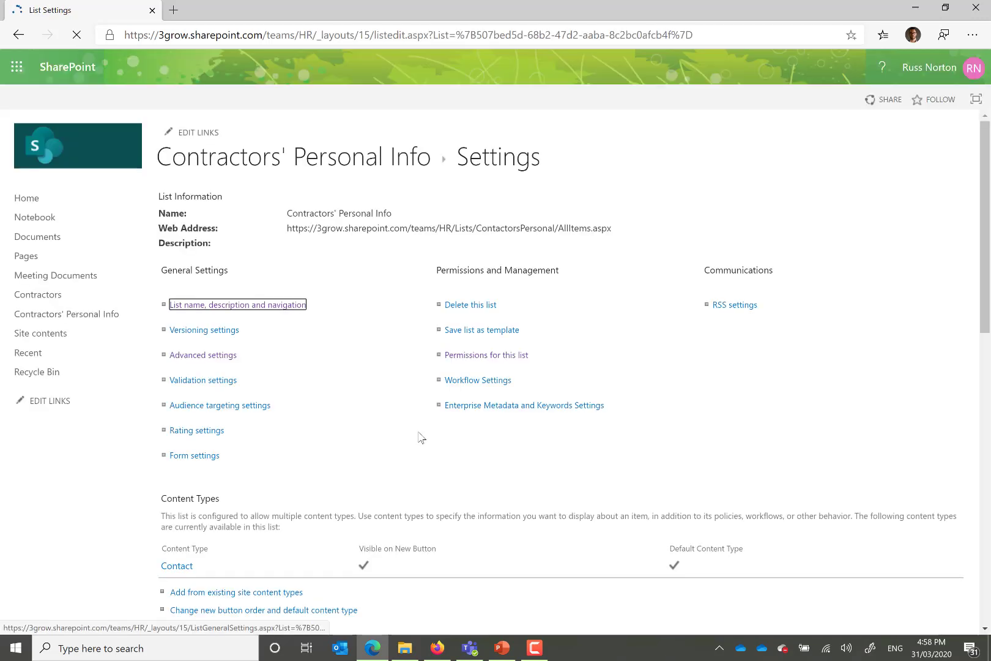
scroll(421, 437, "down", 2)
scroll(421, 437, "down", 9)
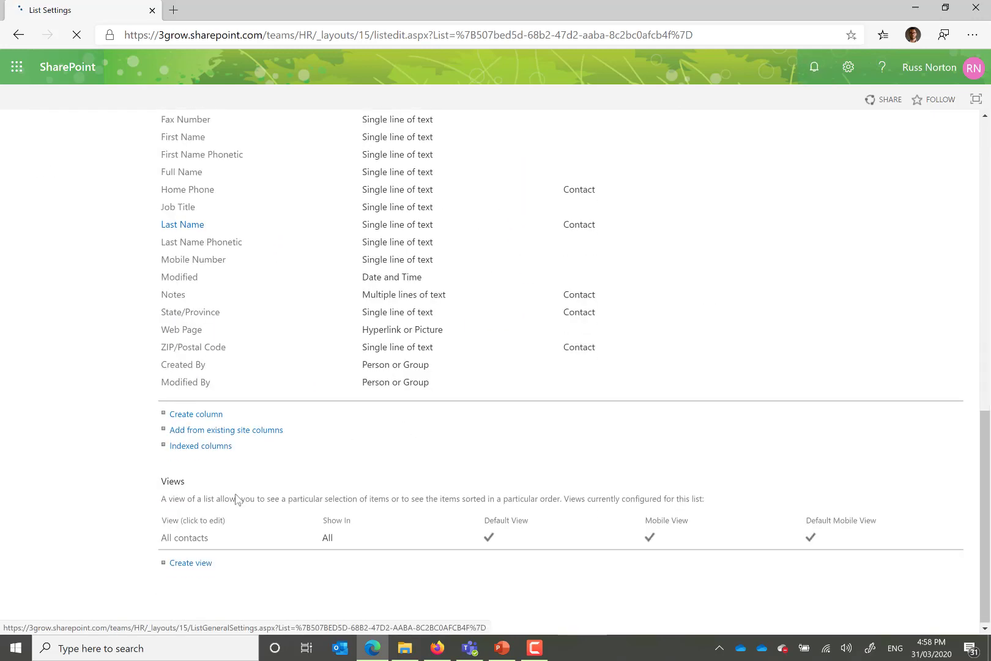
left_click(196, 415)
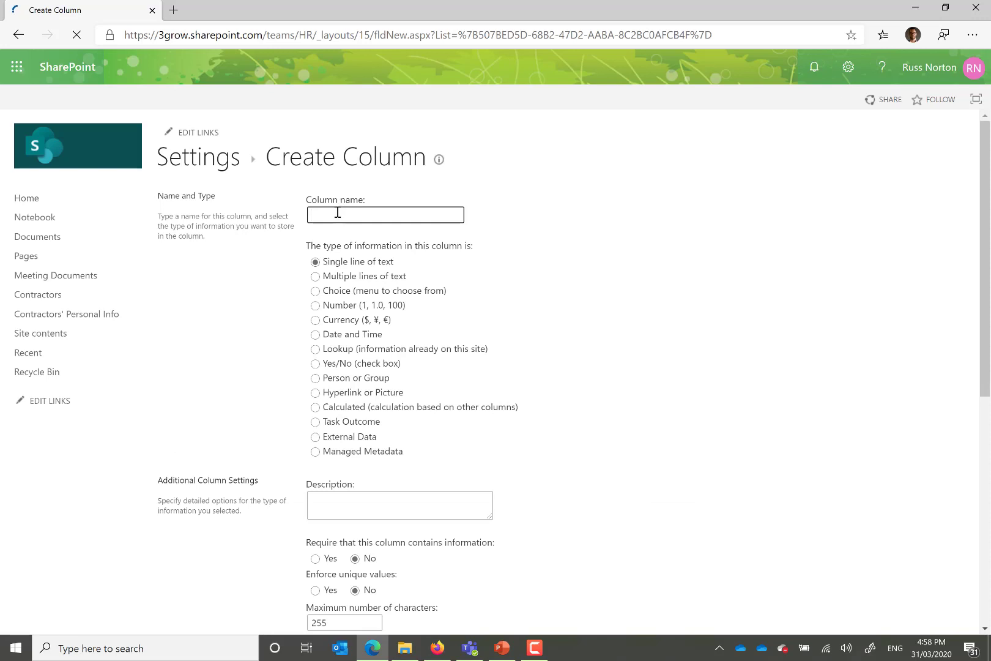
type("Con")
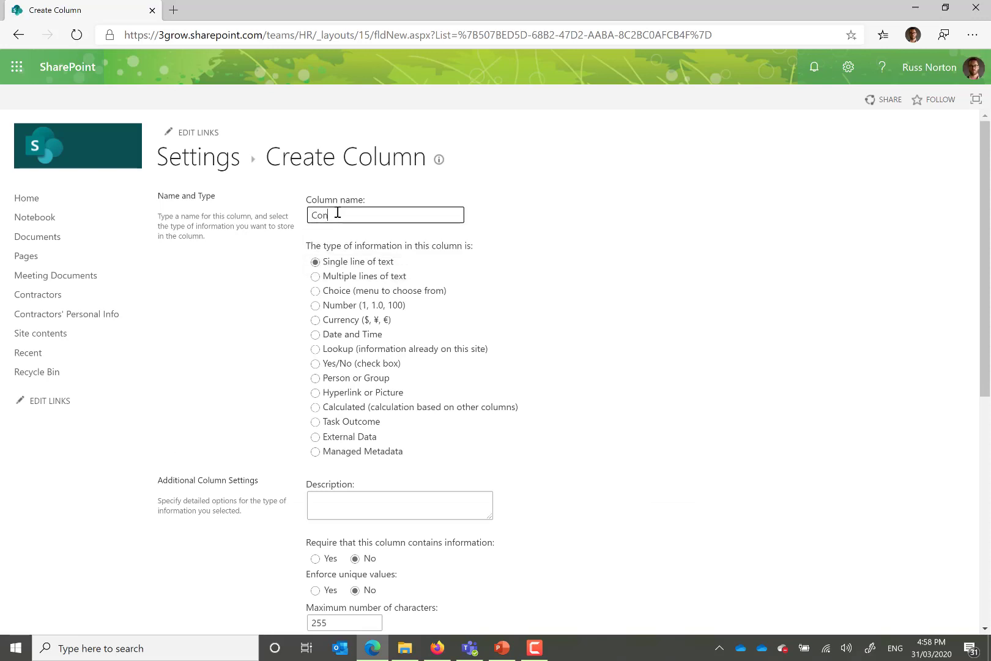
type("tractor ID")
left_click(315, 349)
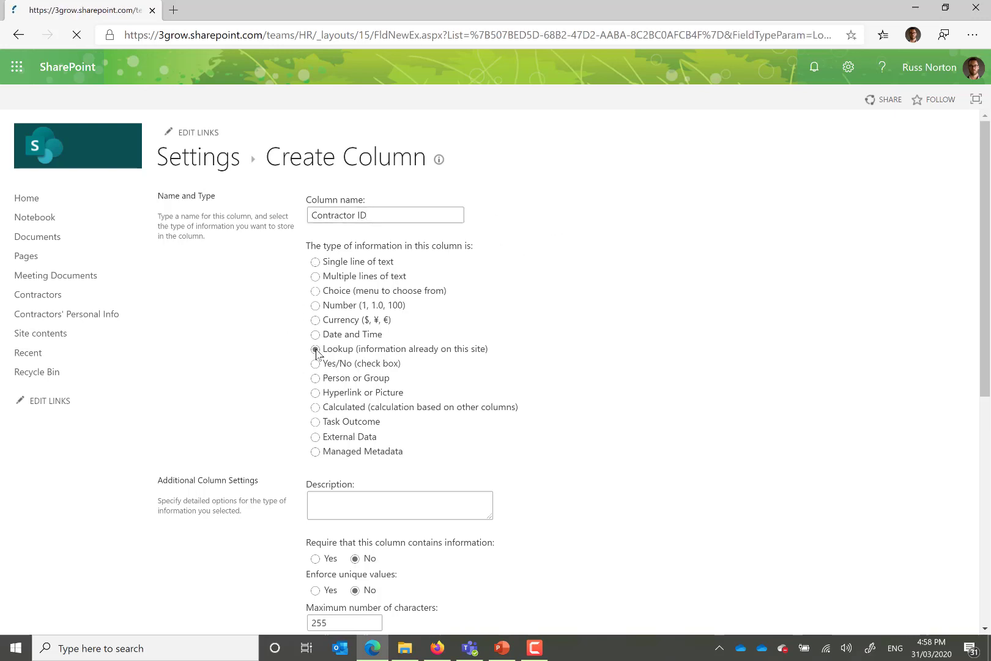
Step: Make the lookup column required with unique values, sourced from the Contractor ID column of the Contractors list
scroll(768, 374, "down", 5)
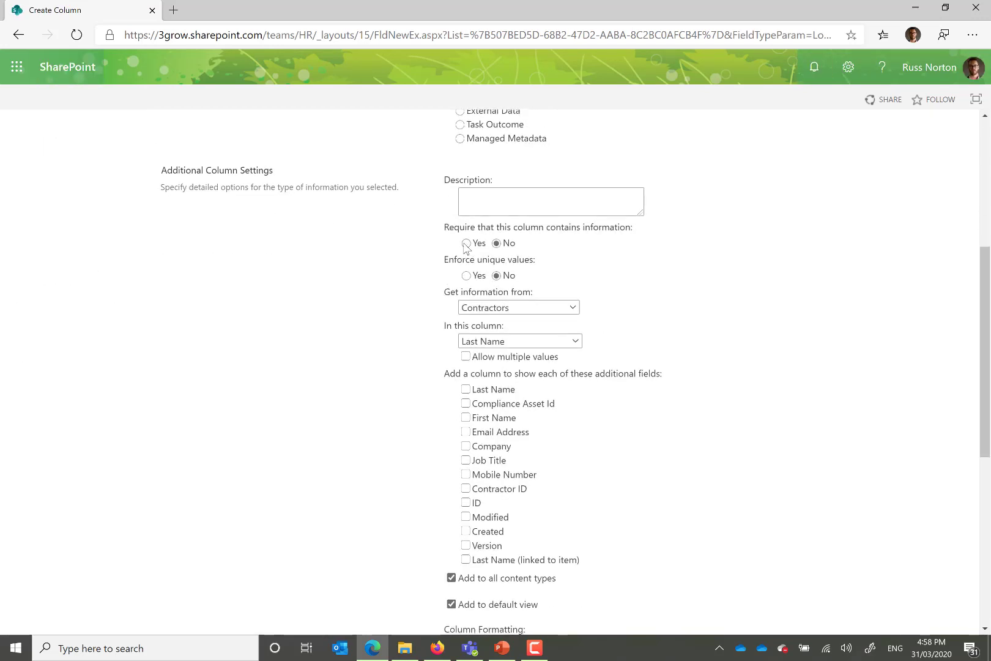
left_click(467, 244)
left_click(467, 275)
left_click(576, 341)
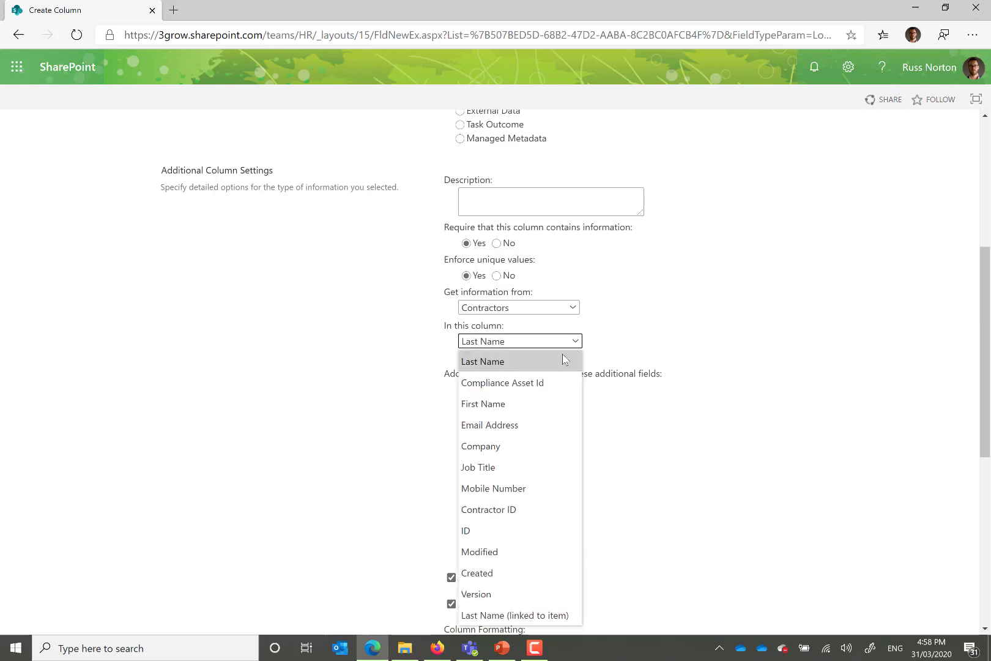
left_click(514, 512)
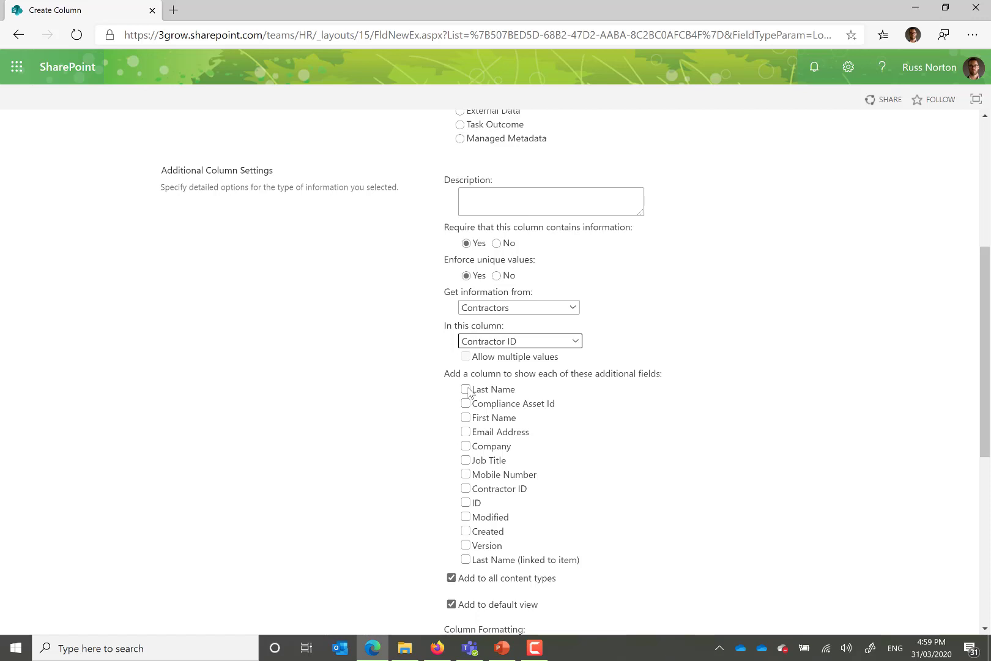
Step: Include Last Name, First Name, Email Address, Company, Job Title and Mobile Number as additional fields, and create the lookup column with indexing
left_click(467, 390)
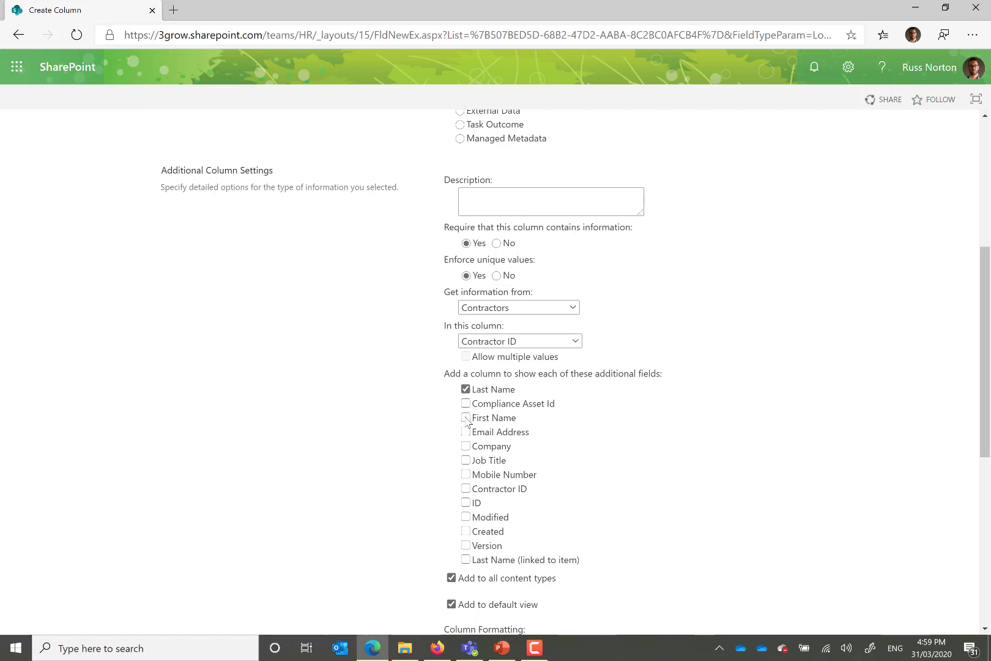
left_click(466, 418)
left_click(466, 432)
left_click(466, 447)
left_click(466, 461)
left_click(465, 475)
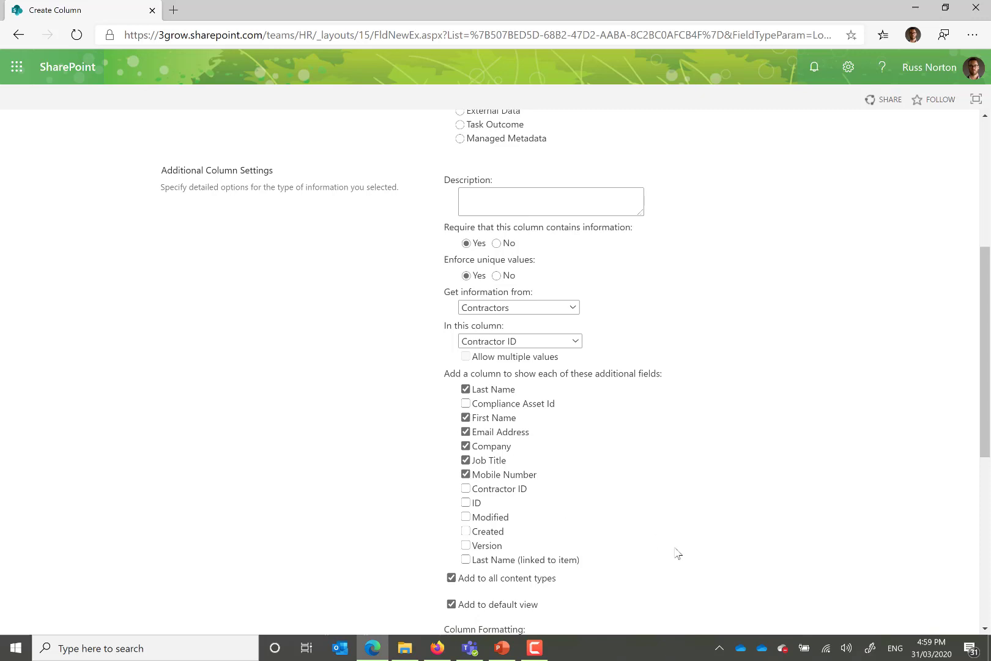
scroll(707, 545, "down", 3)
scroll(712, 548, "down", 5)
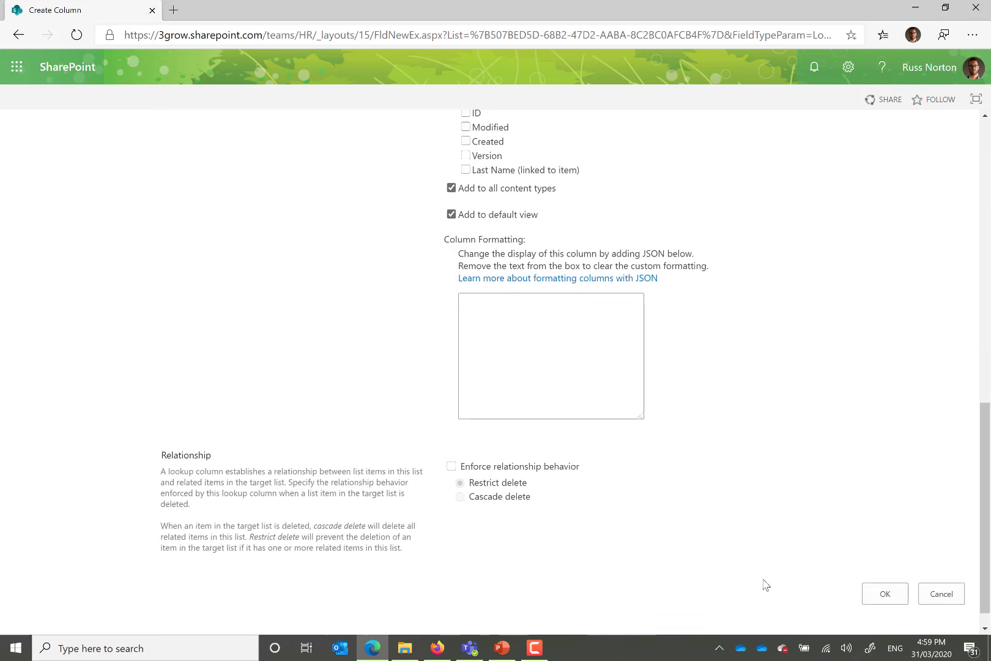
left_click(888, 572)
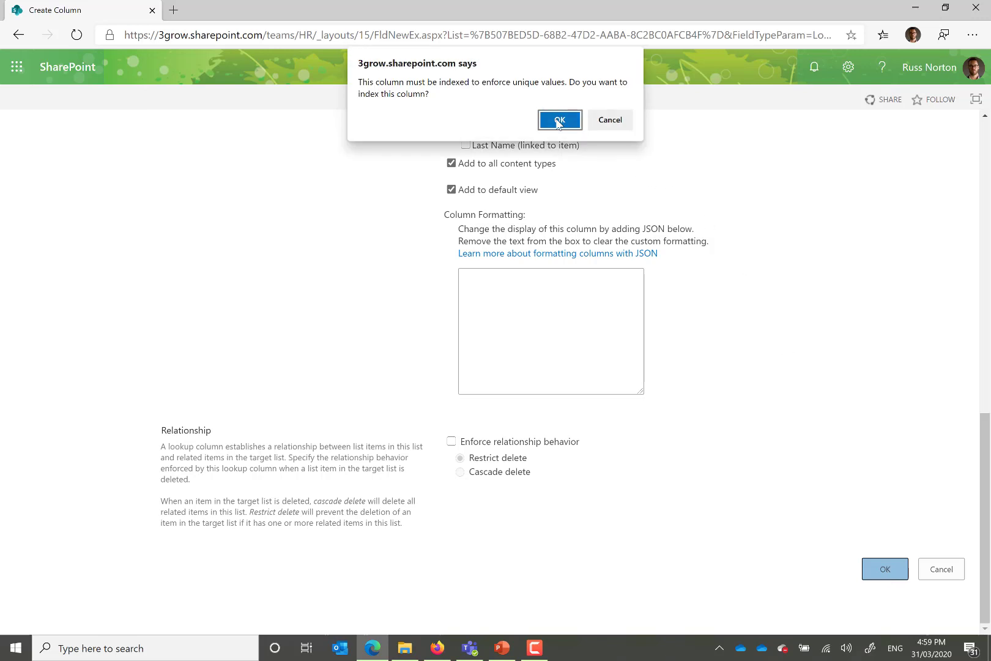
left_click(558, 120)
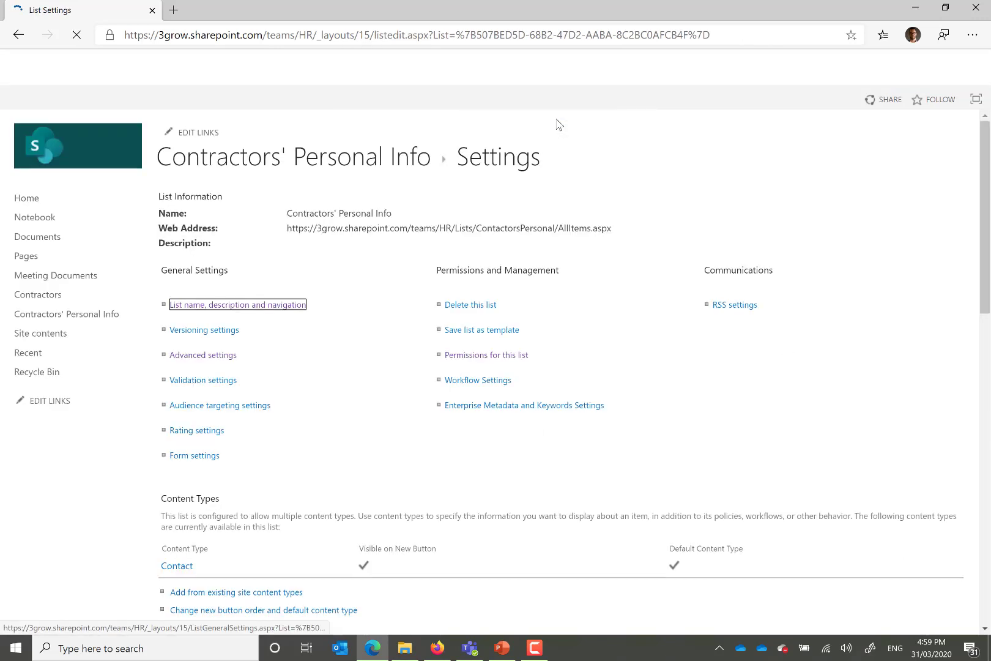
Step: Return to the Contractors' Personal Info list and assign the first available contractor ID to the Melbourne record
left_click(232, 163)
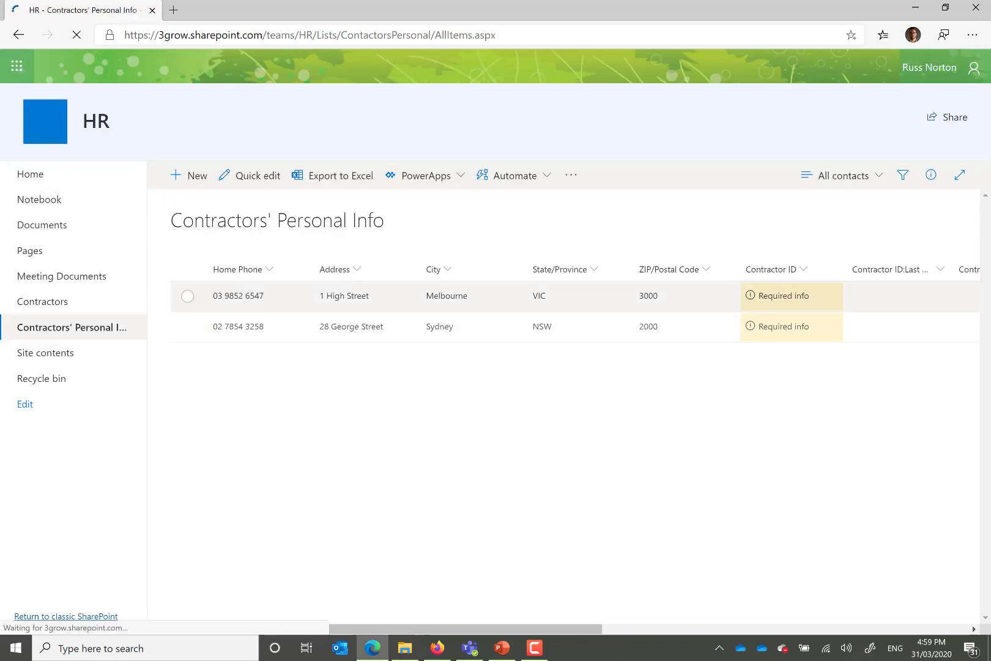
left_click_drag(582, 634, 699, 637)
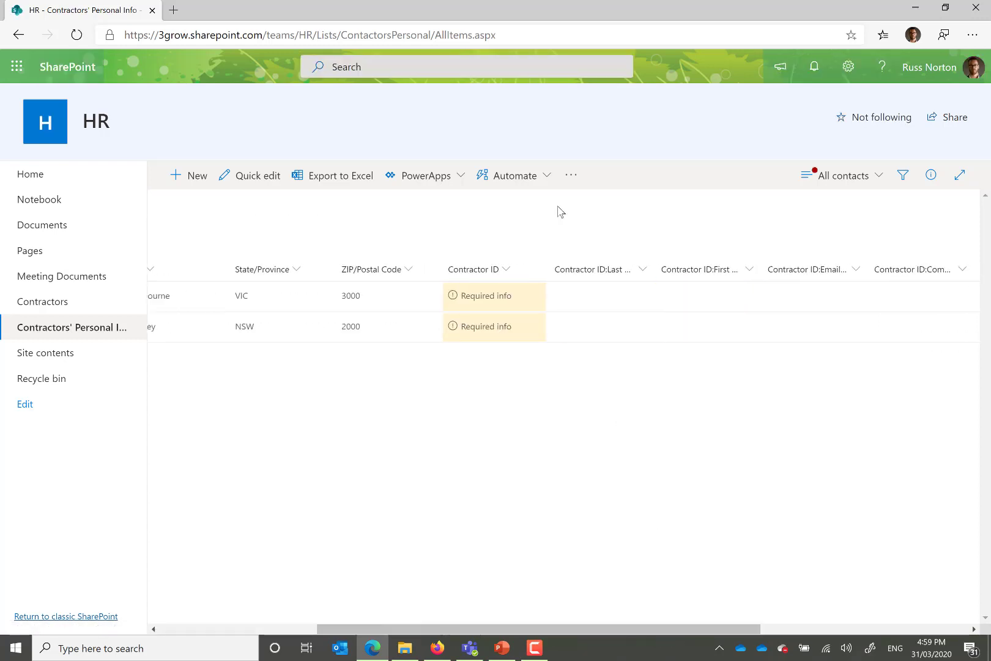
left_click(486, 296)
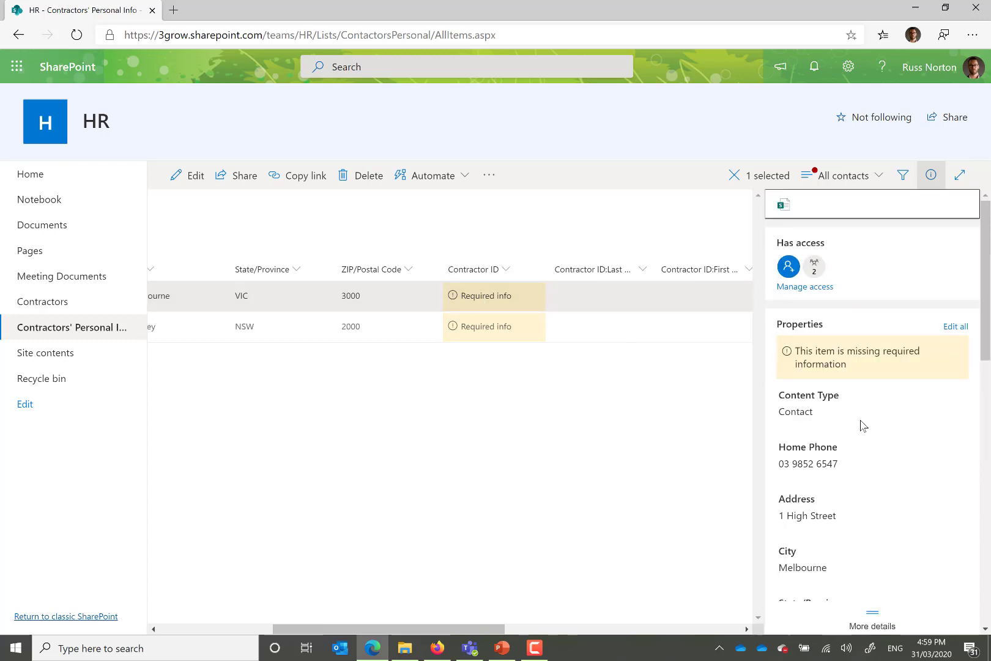
scroll(862, 426, "down", 2)
scroll(863, 427, "down", 5)
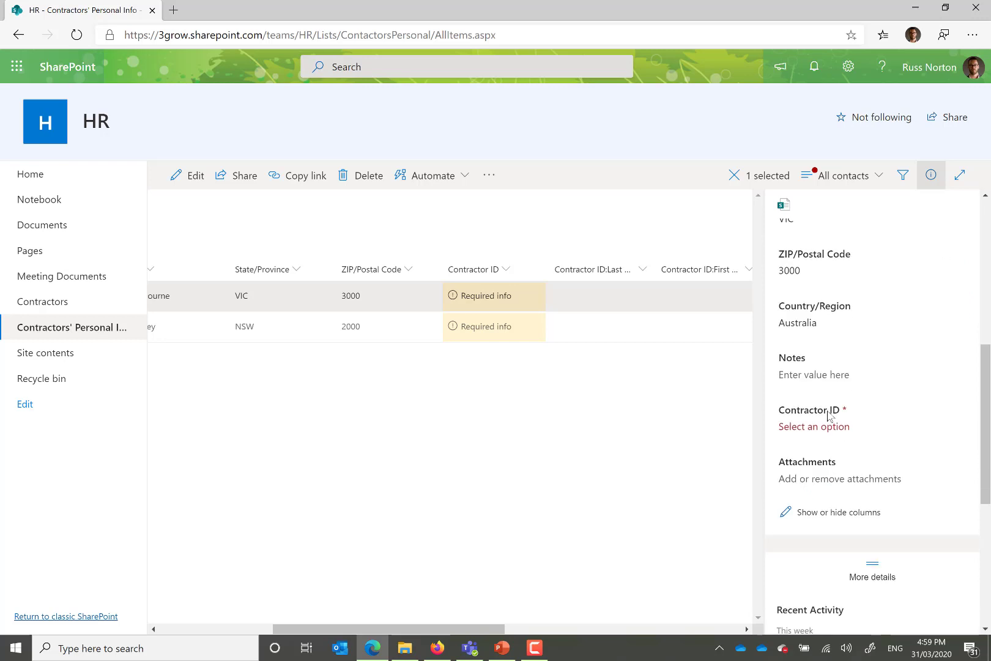
left_click(831, 427)
left_click(825, 476)
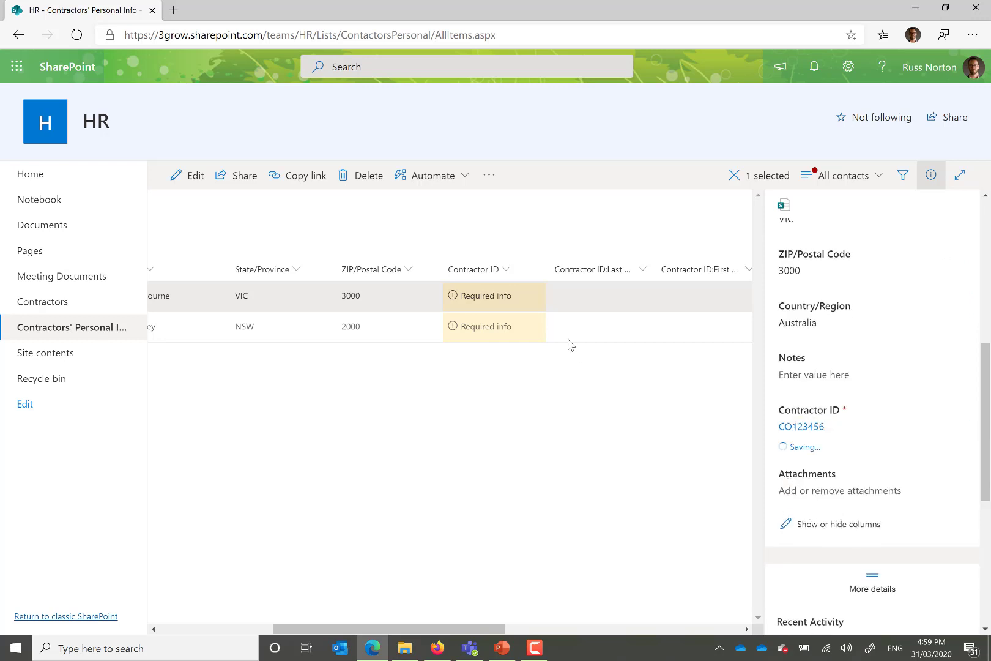
Step: Assign the second available contractor ID to the Sydney record
left_click(495, 332)
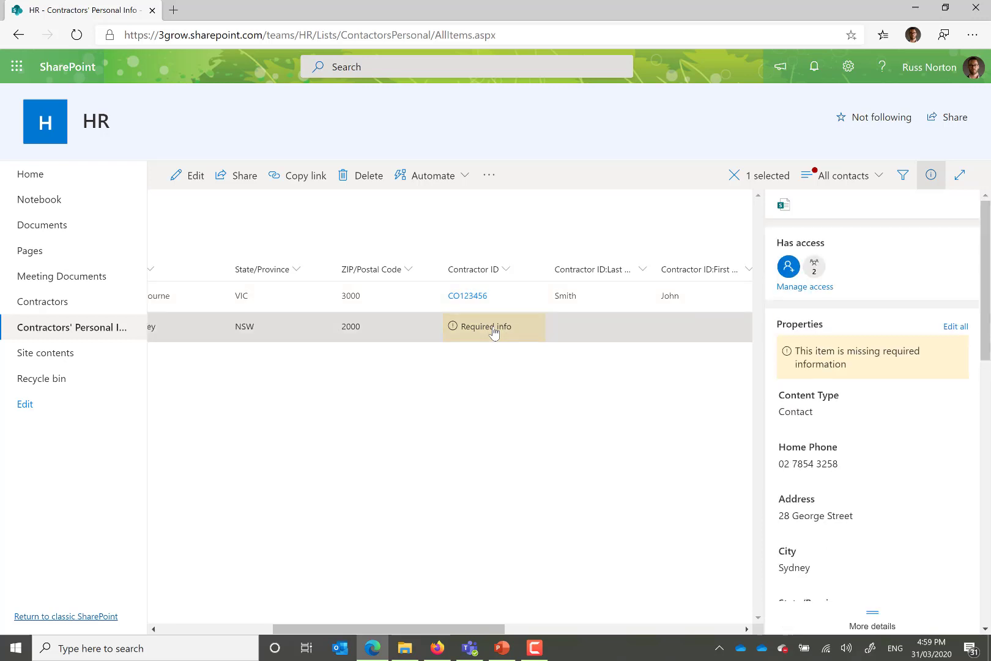
scroll(869, 452, "down", 4)
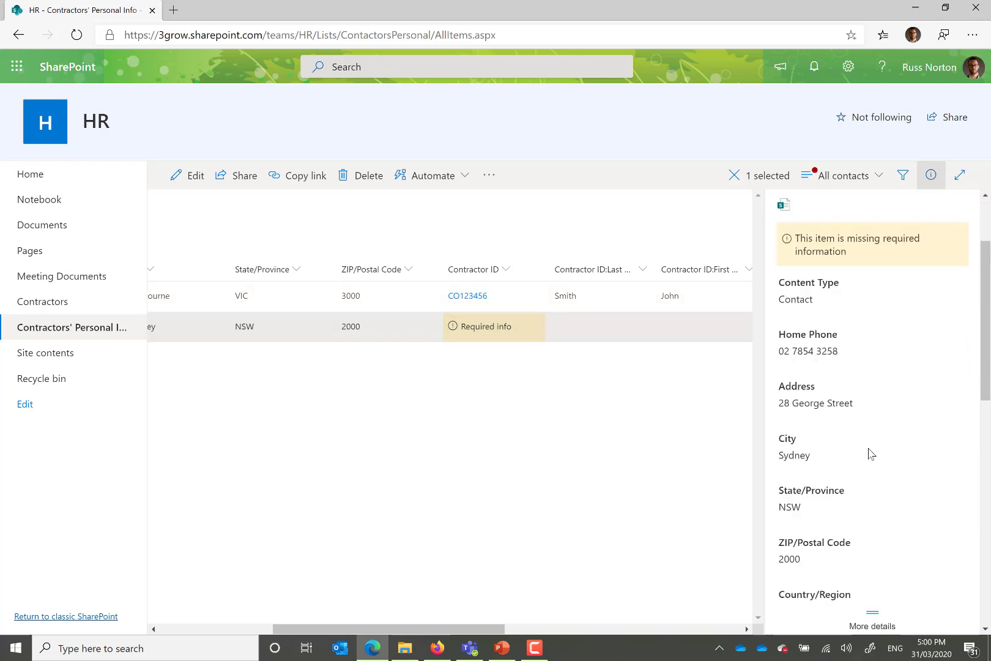
scroll(863, 465, "down", 3)
left_click(855, 459)
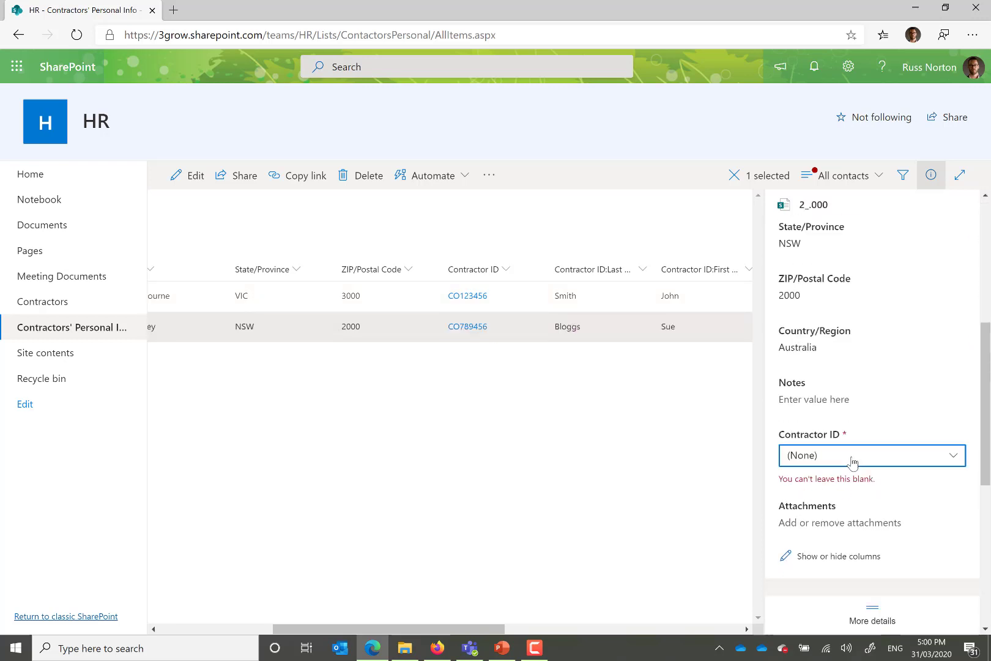
Step: Try to give the Sydney record the Melbourne record's contractor ID, and set it back to the second contractor ID
left_click(853, 460)
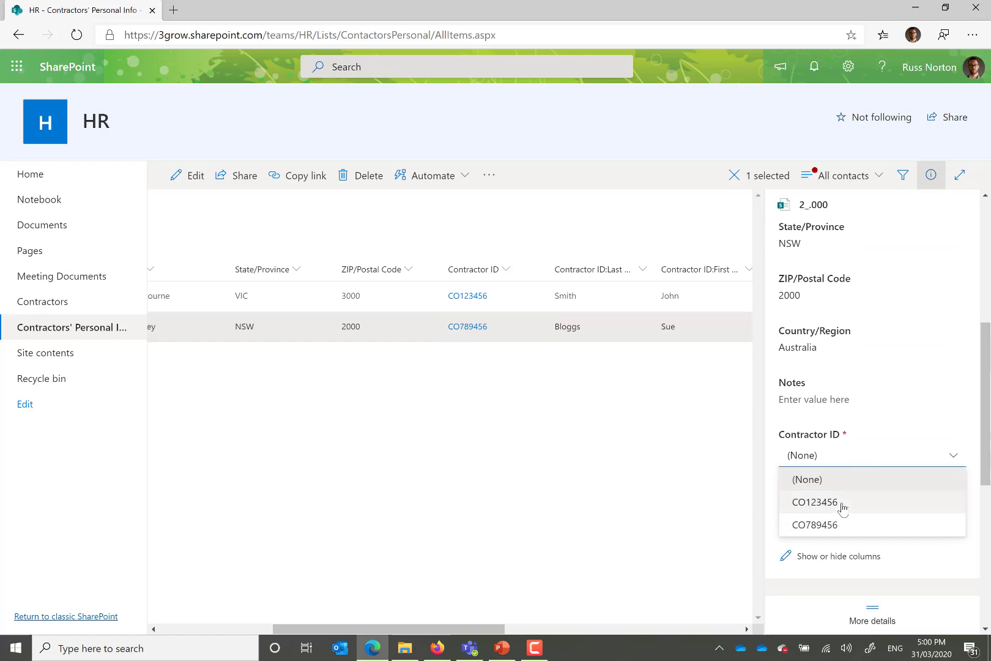
left_click(842, 503)
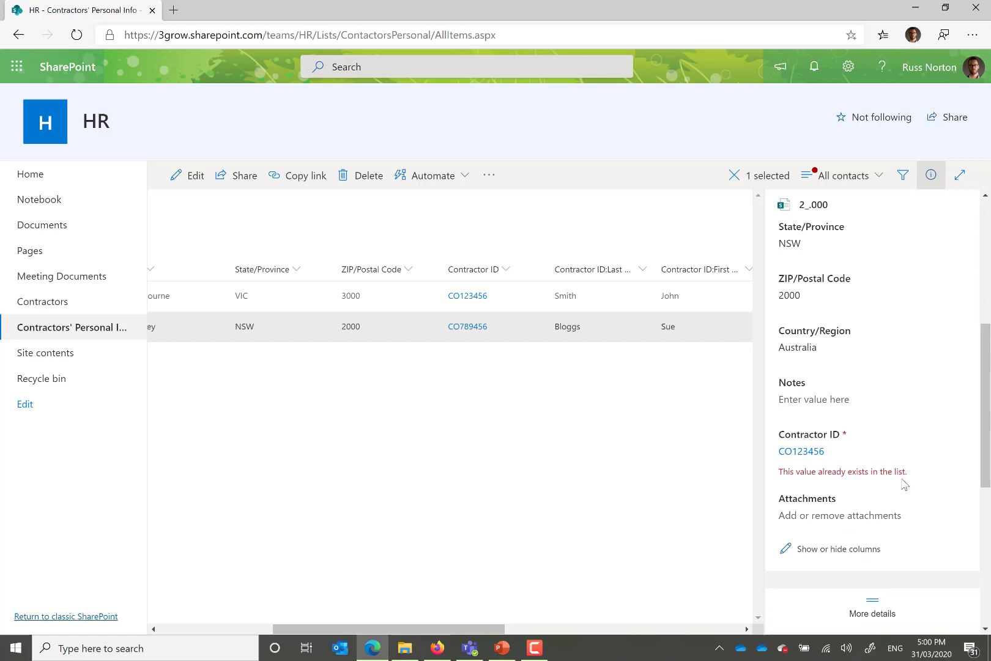
left_click(831, 458)
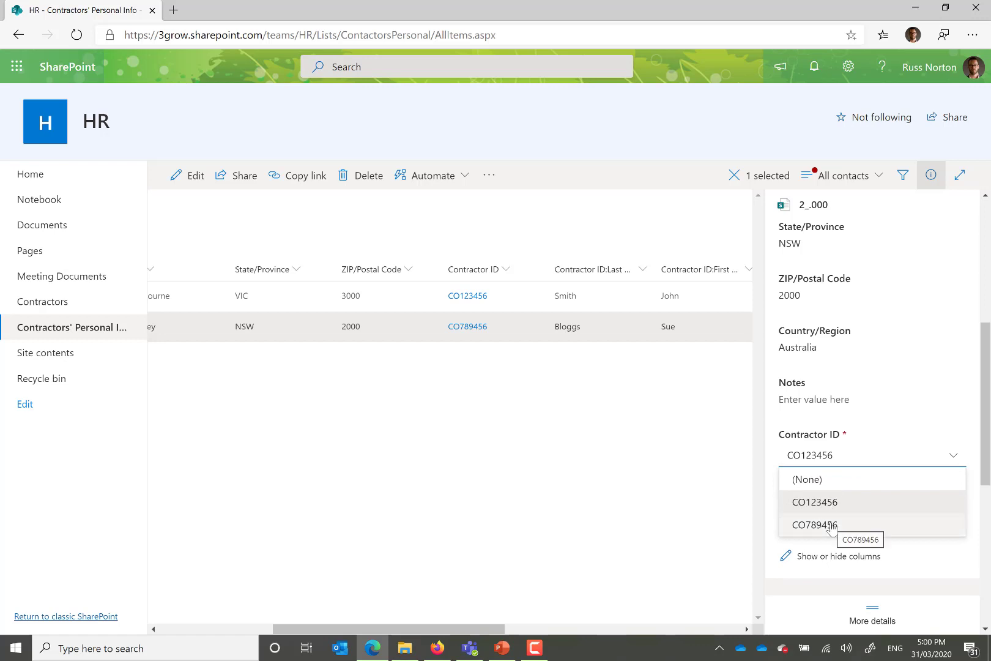
left_click(831, 526)
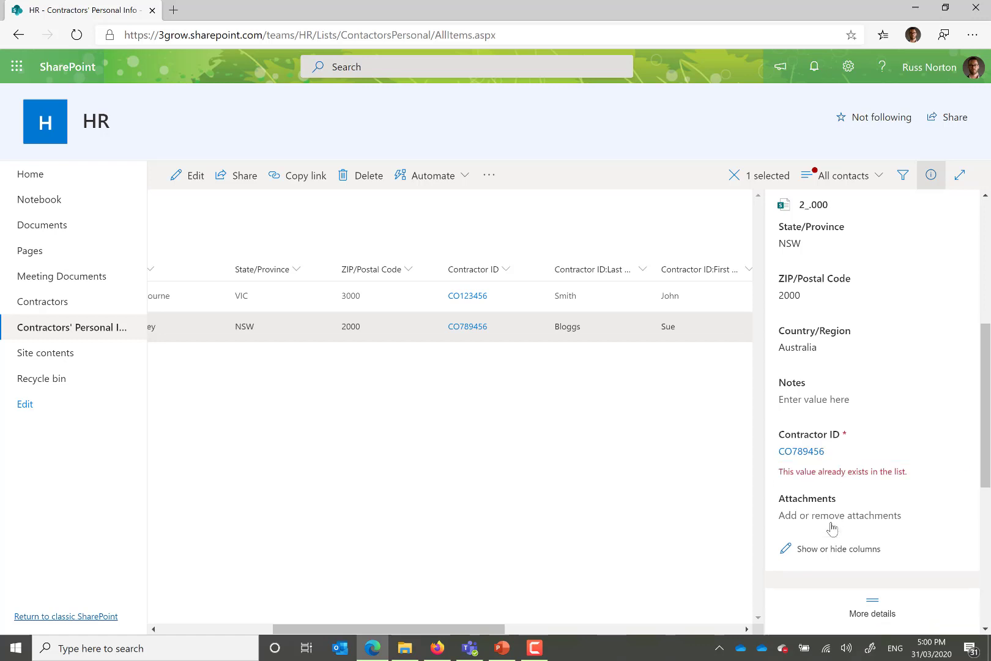
Step: Deselect the Sydney record and widen the Contractor ID:Last Name column to fit its full heading
left_click(669, 496)
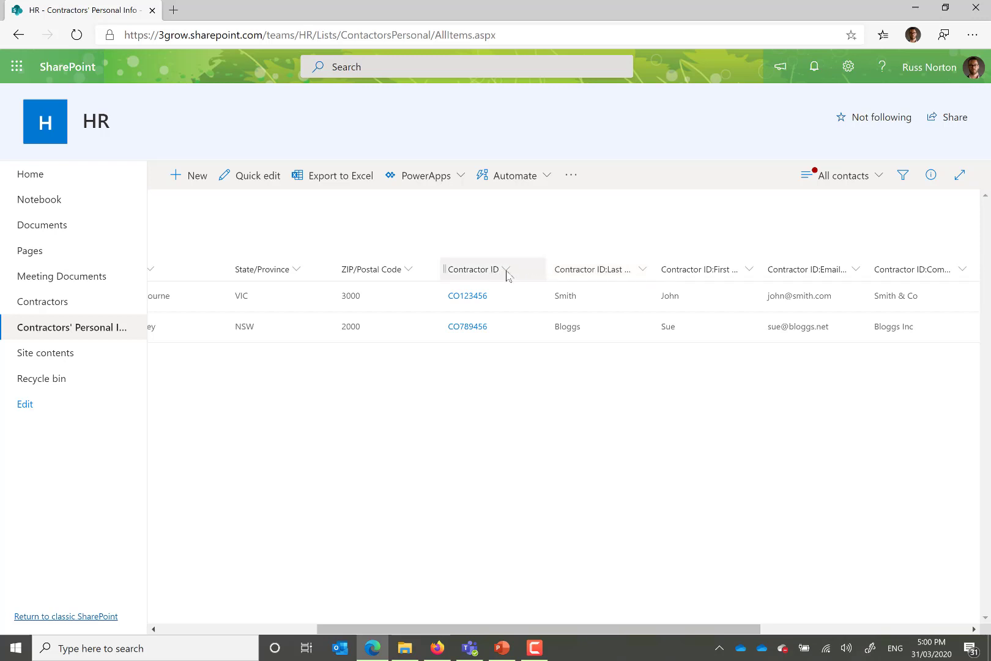
mouse_move(653, 270)
left_mouse_down()
mouse_move(730, 270)
mouse_move(669, 281)
left_mouse_up()
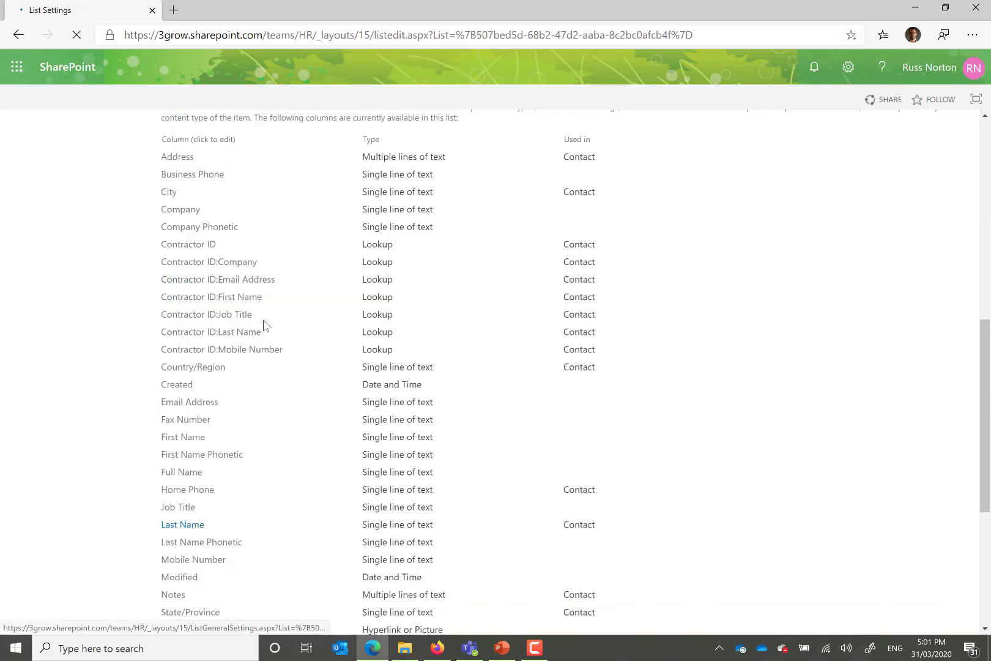
Step: Open the Contractor ID:Company column's settings, highlight its editable name, and go back to the Contractors' Personal Info list
scroll(261, 324, "down", 3)
left_click(239, 172)
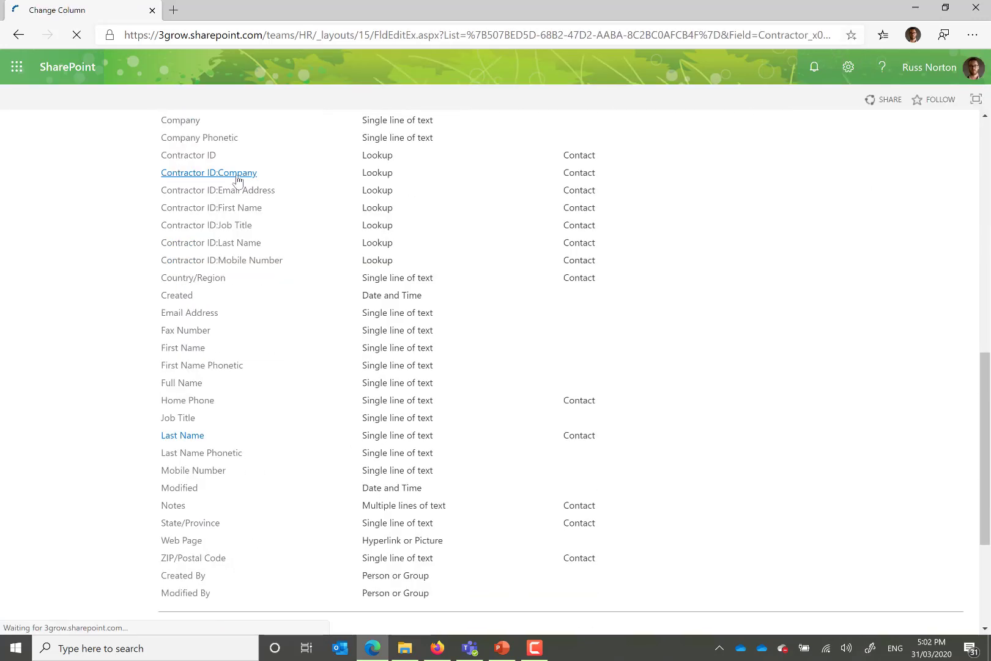
left_click_drag(553, 224, 454, 224)
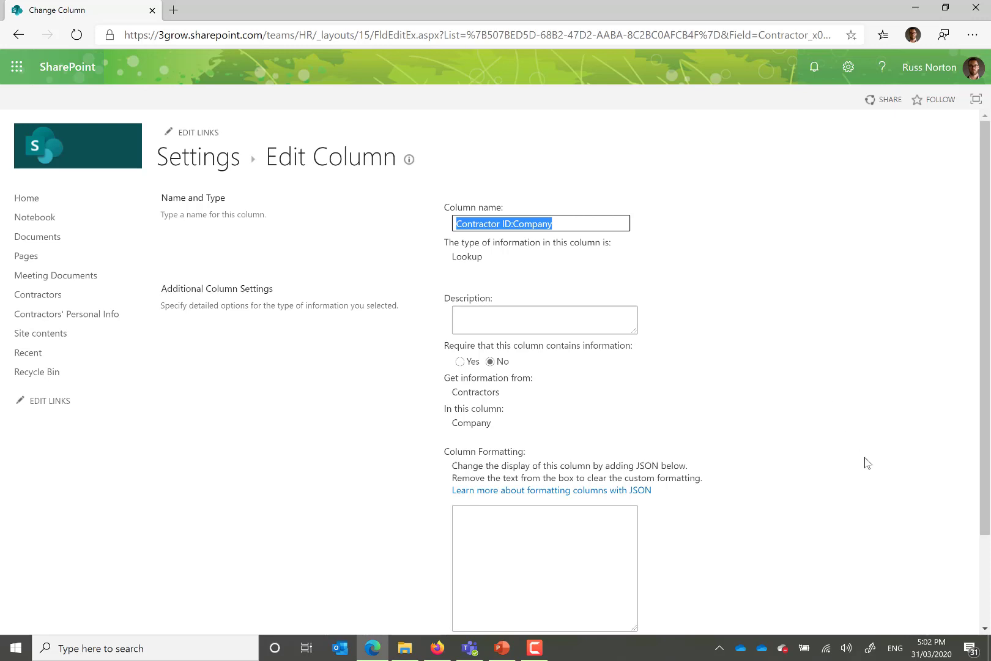
scroll(867, 454, "down", 3)
left_click(884, 573)
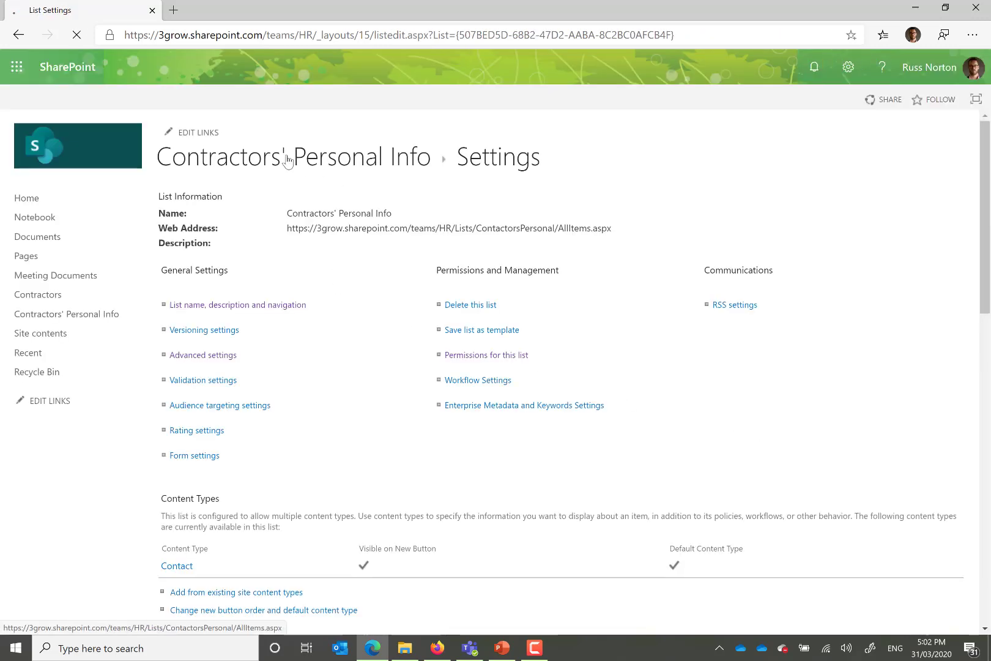
left_click(288, 160)
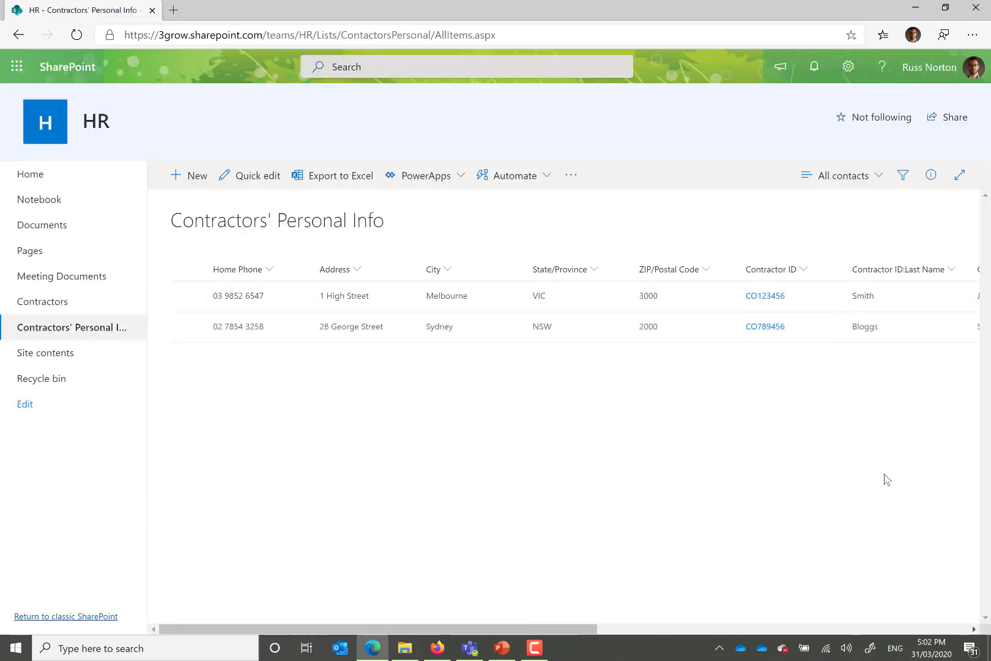
Step: Reorder the Contractors' Personal Info view so Contractor ID comes first and Contractor ID:First Name second, and apply the change
left_click(808, 270)
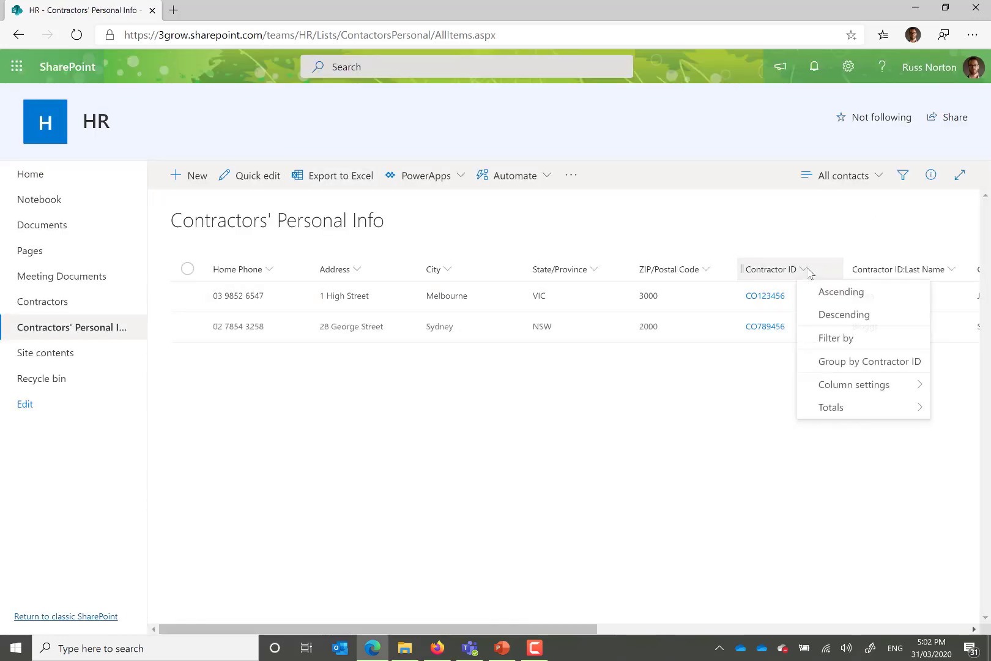
mouse_move(840, 394)
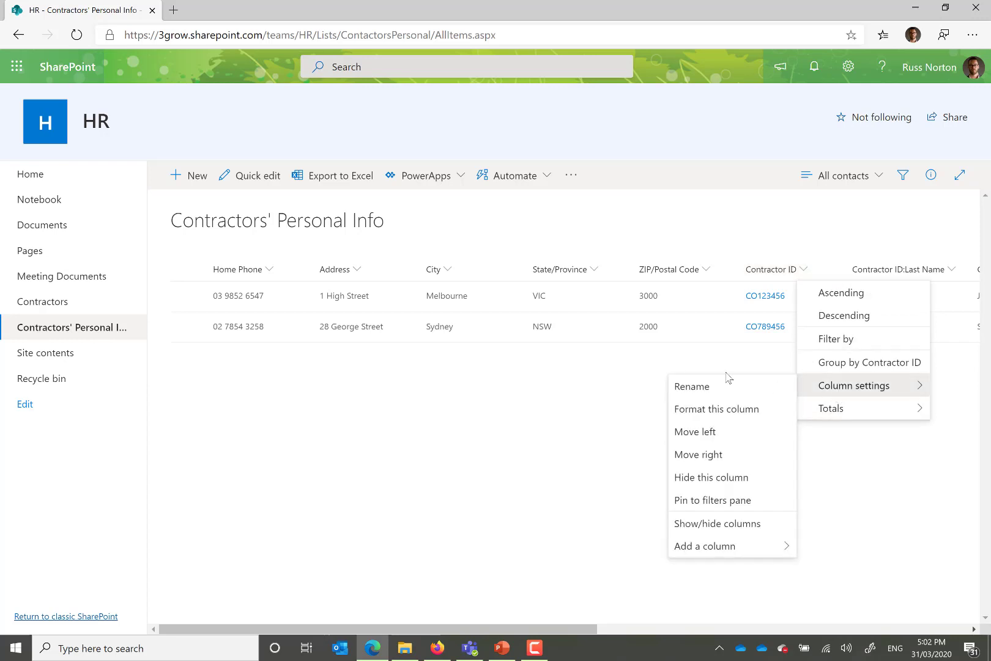
left_click(709, 525)
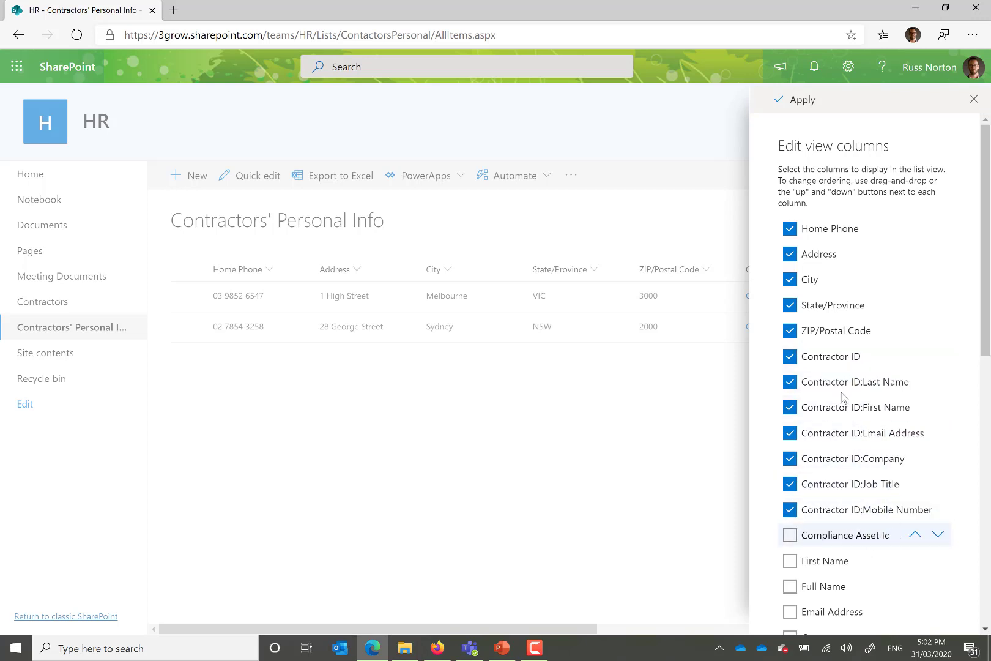
left_click_drag(829, 357, 814, 287)
left_click(835, 225)
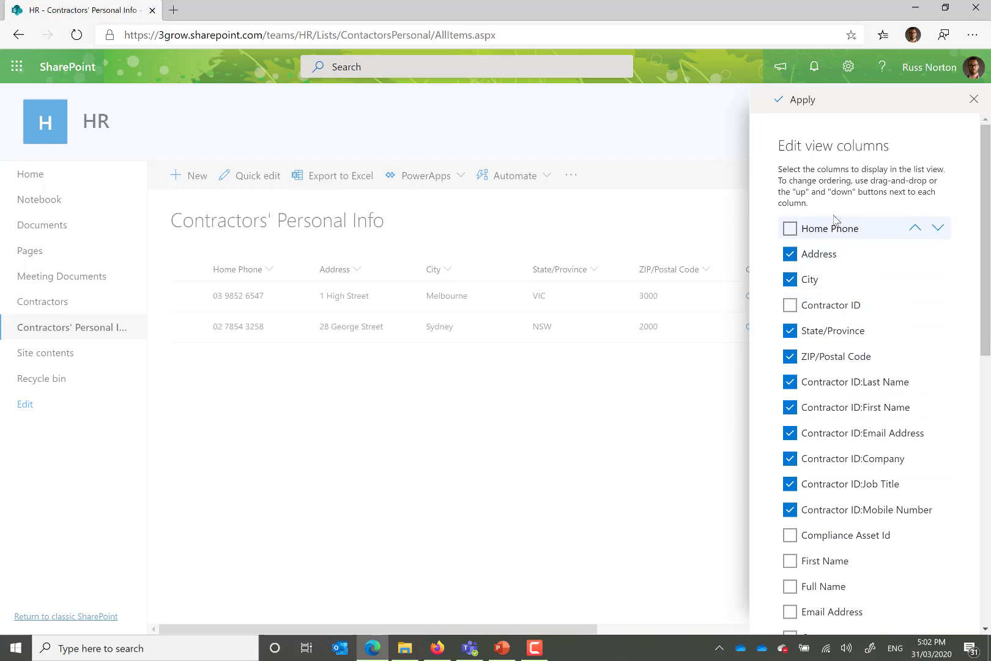
left_click(835, 226)
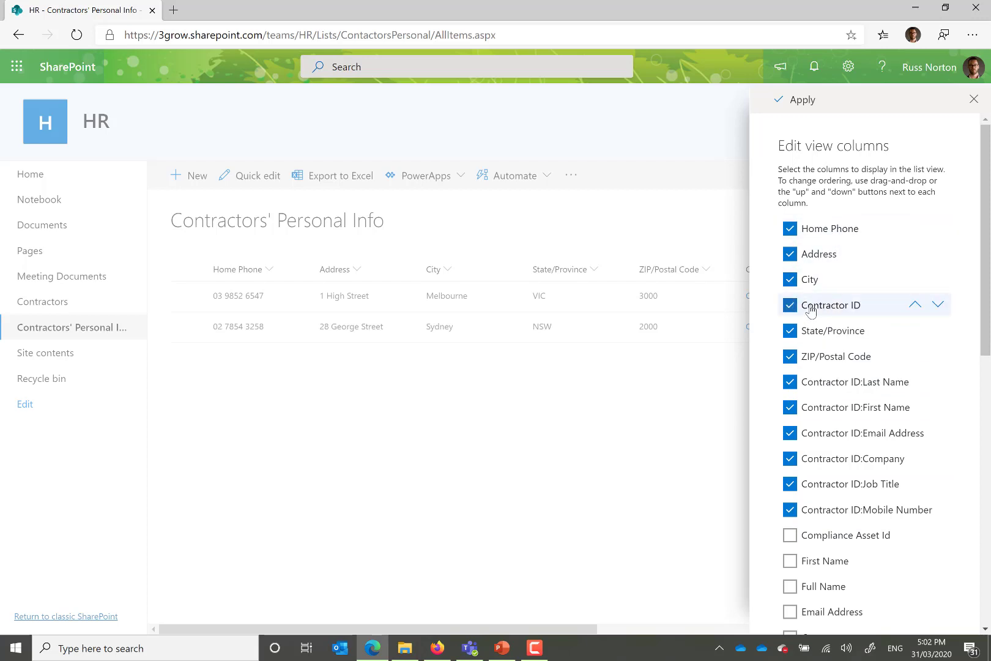
left_click_drag(851, 231, 849, 228)
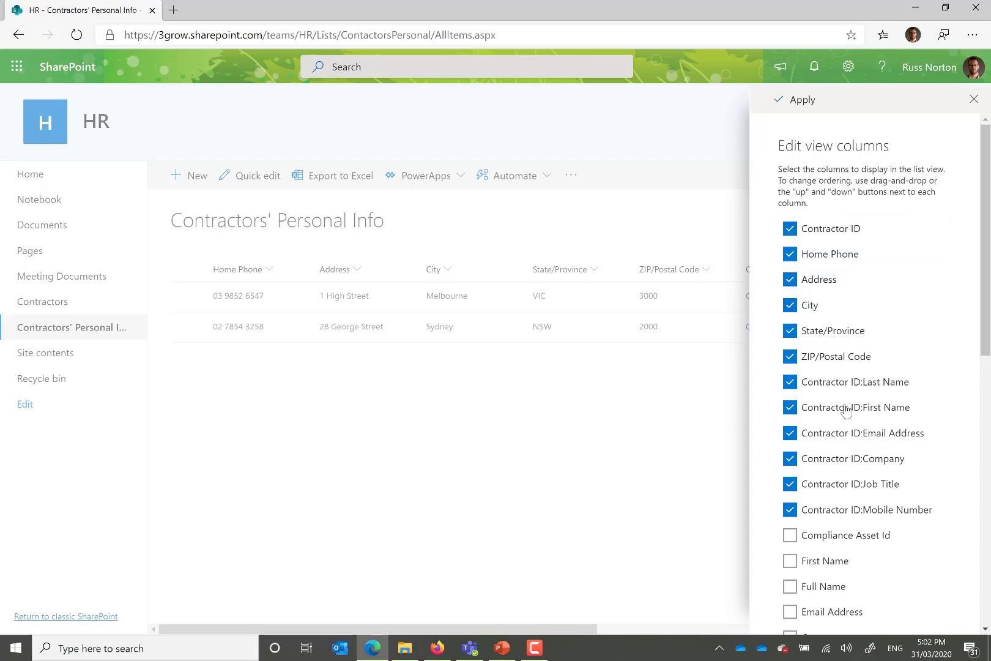
left_click_drag(848, 407, 843, 248)
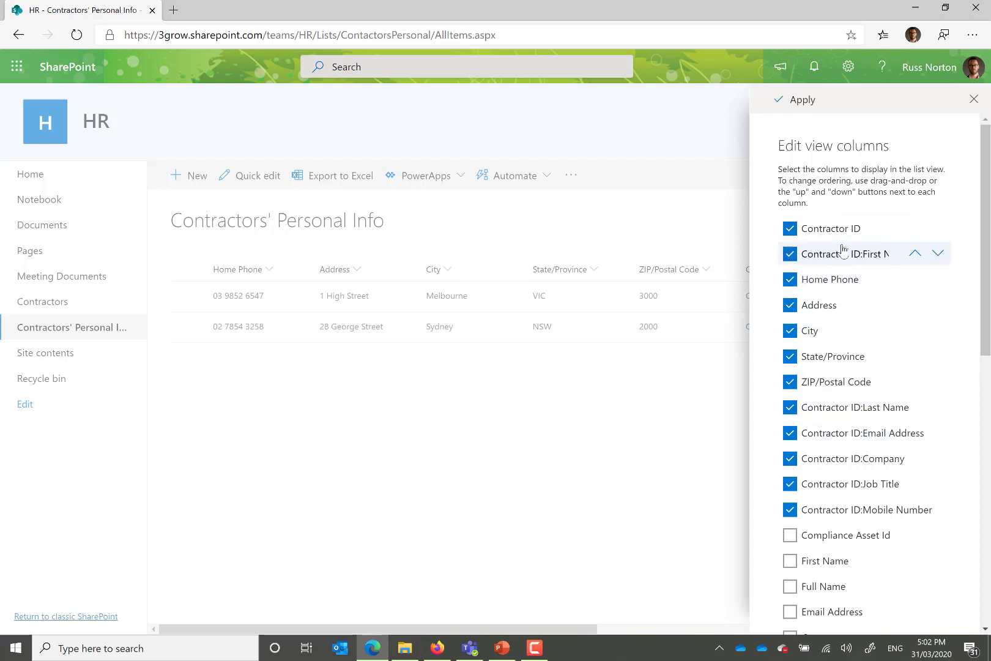
left_click(802, 101)
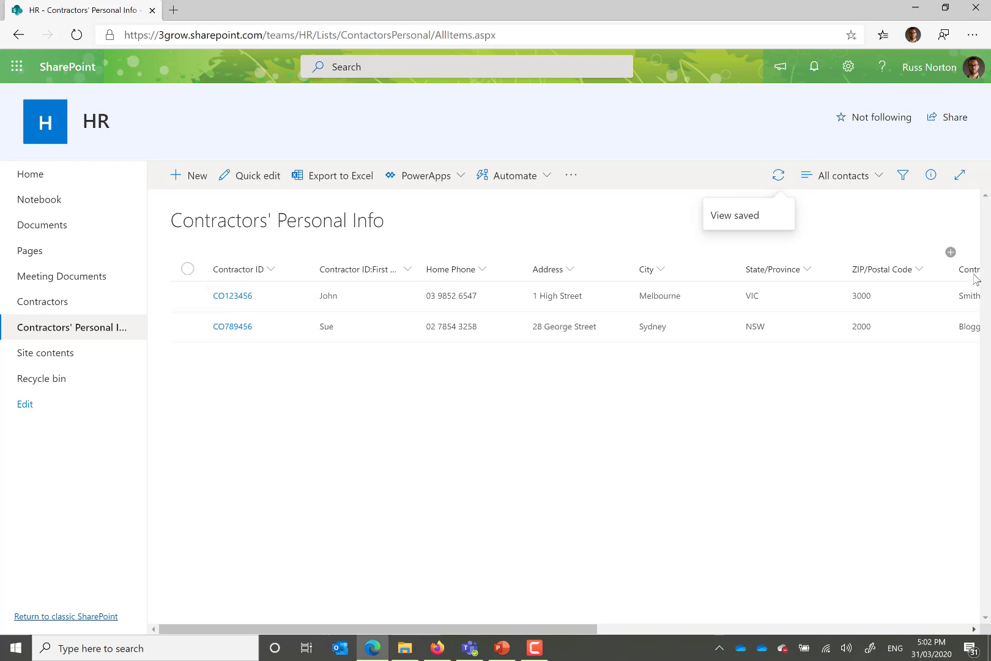
Step: Move the Contractor ID:Last Name column directly after the Contractor ID:First Name column in the list
left_click_drag(674, 254, 425, 273)
left_click(419, 273)
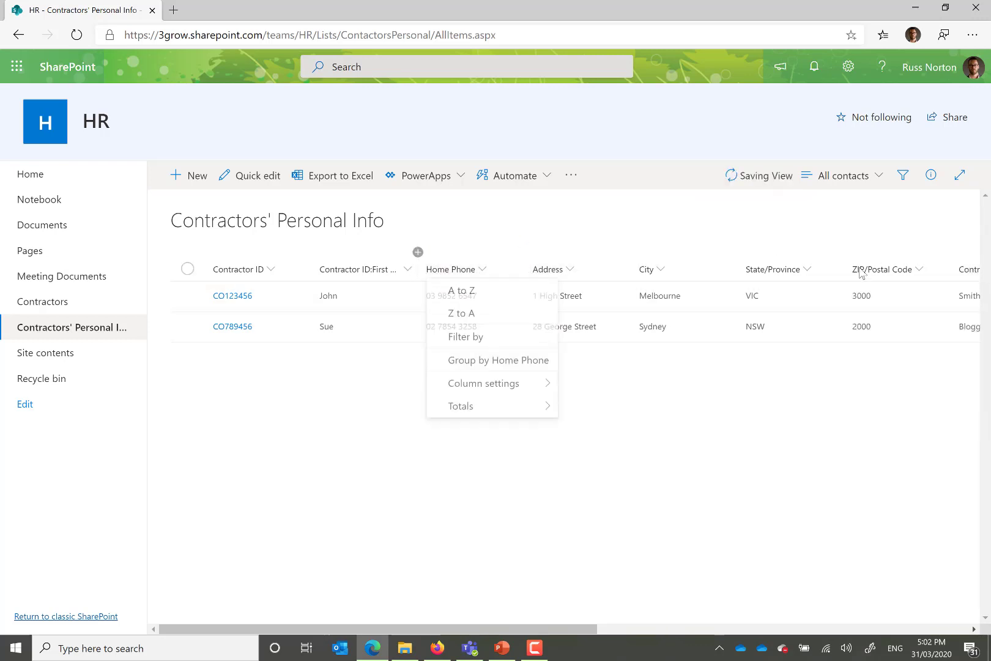
left_click(705, 364)
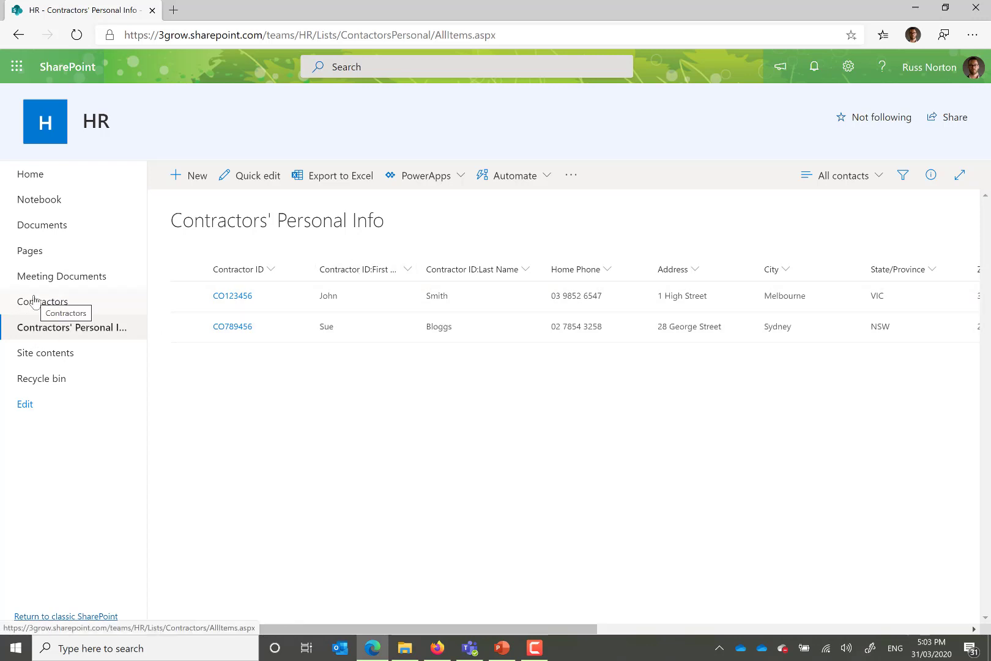
Step: Change the last name of the second contractor in the Contractors list, save it, and return to the Contractors' Personal Info list
left_click(49, 308)
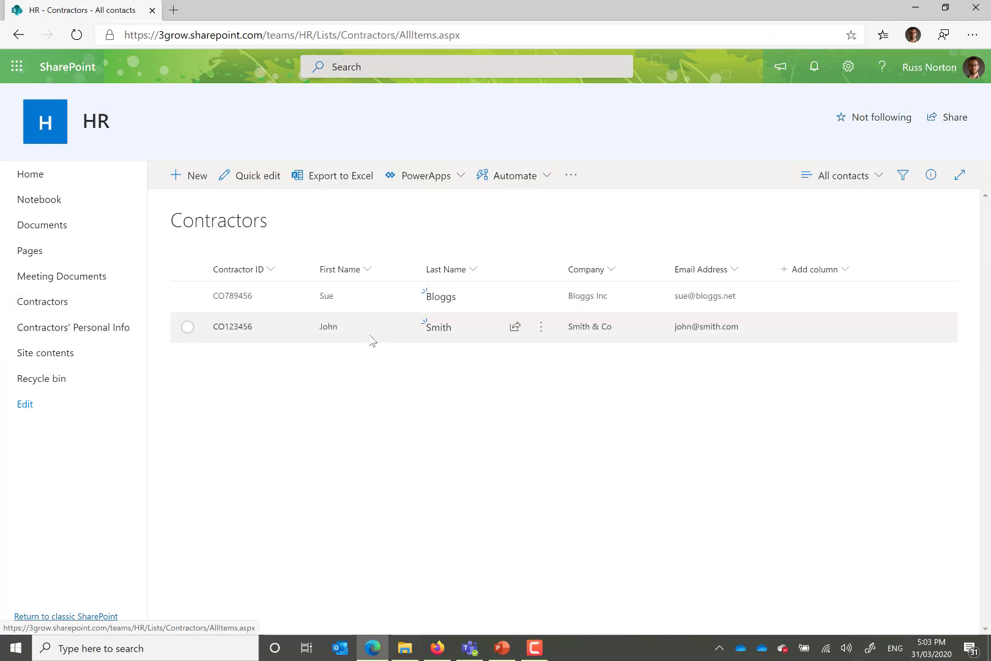
left_click(373, 339)
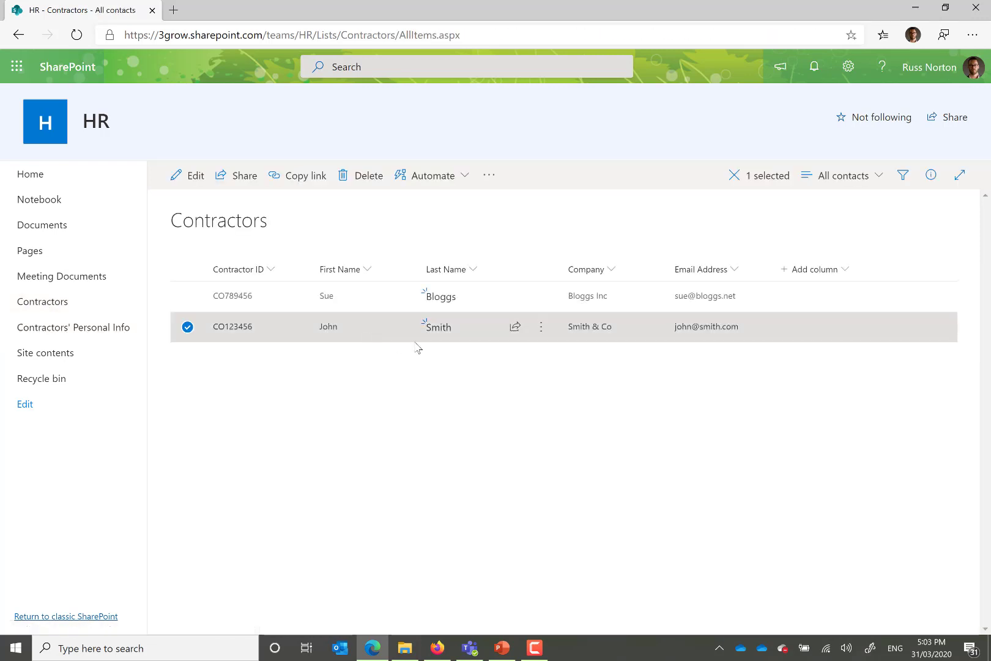
left_click(542, 331)
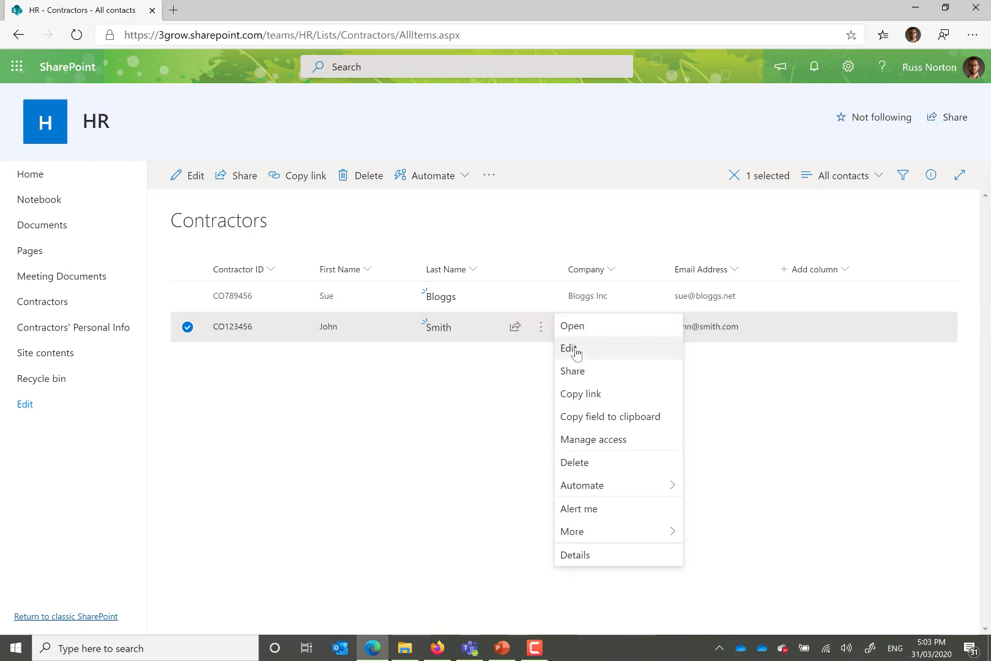
left_click(575, 354)
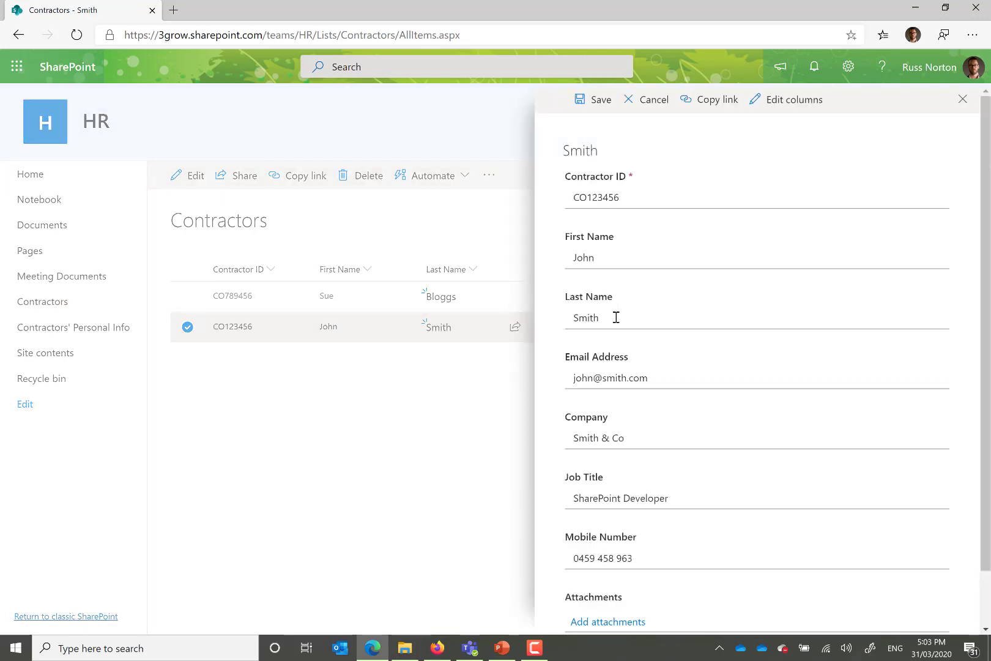
left_click_drag(616, 318, 549, 318)
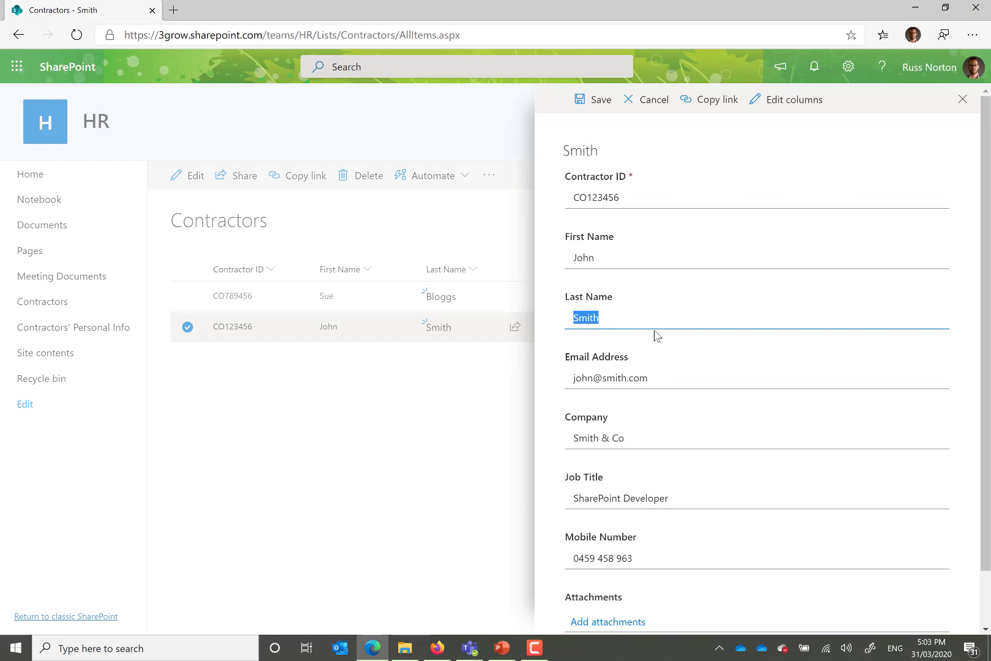
type("Jones")
left_click(600, 100)
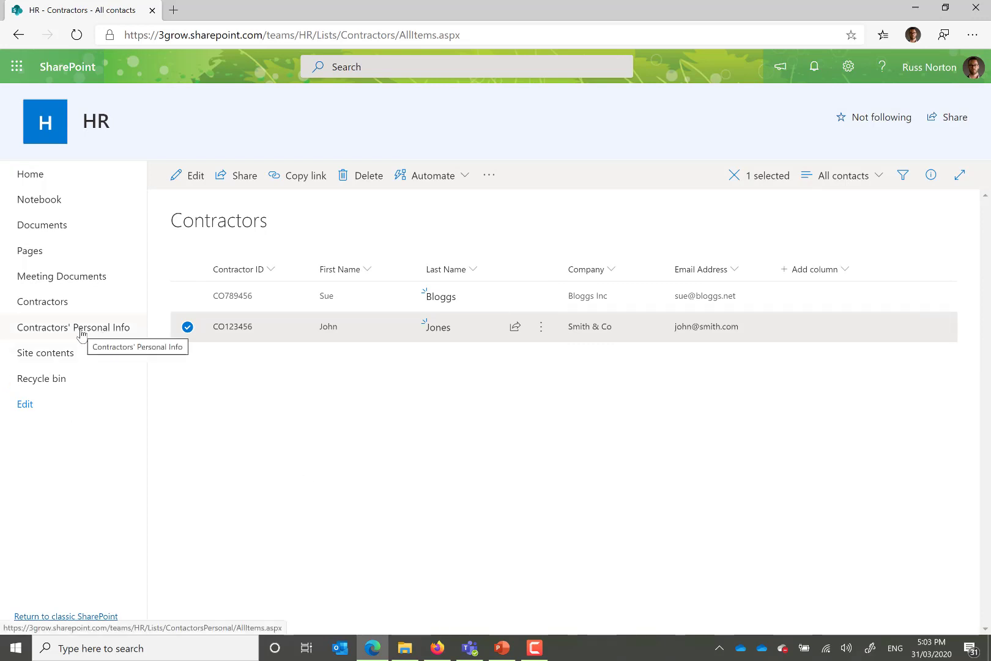
left_click(81, 334)
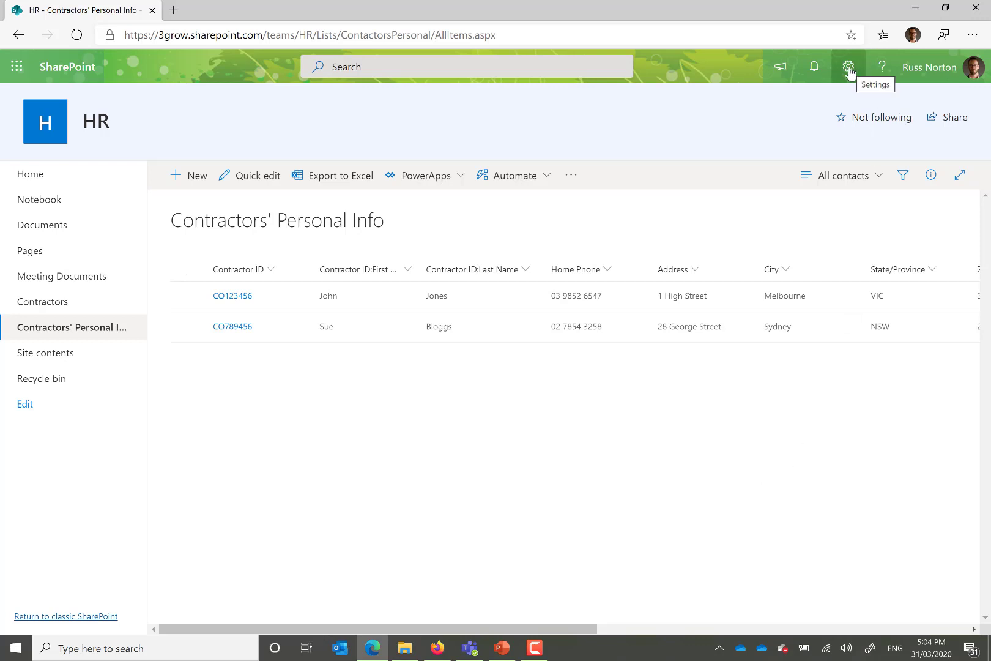
Step: Stop the Contractors' Personal Info list from inheriting its parent site's permissions
left_click(849, 69)
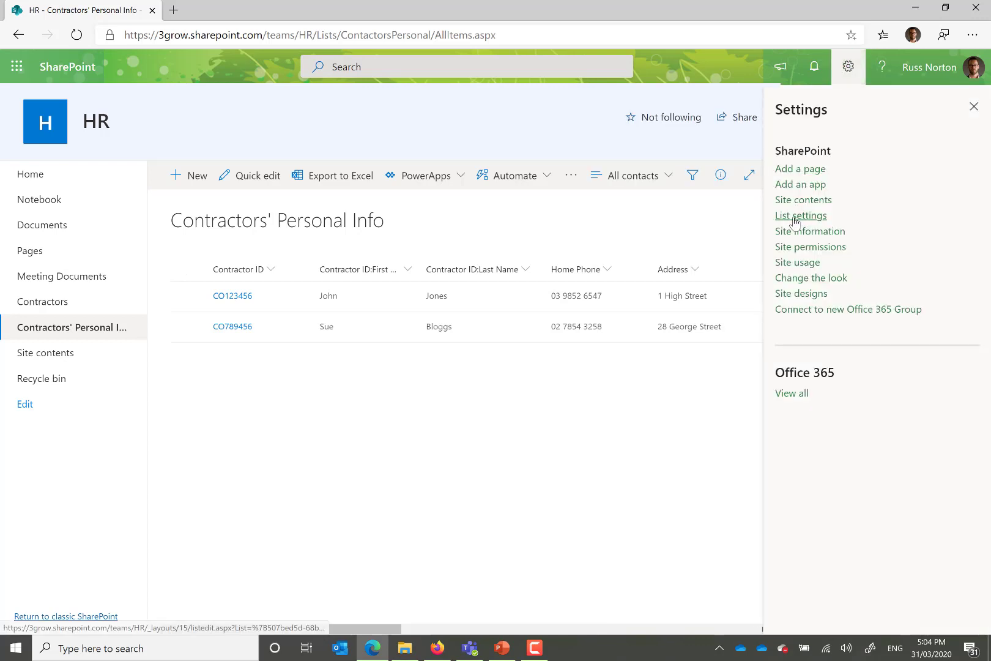
left_click(795, 219)
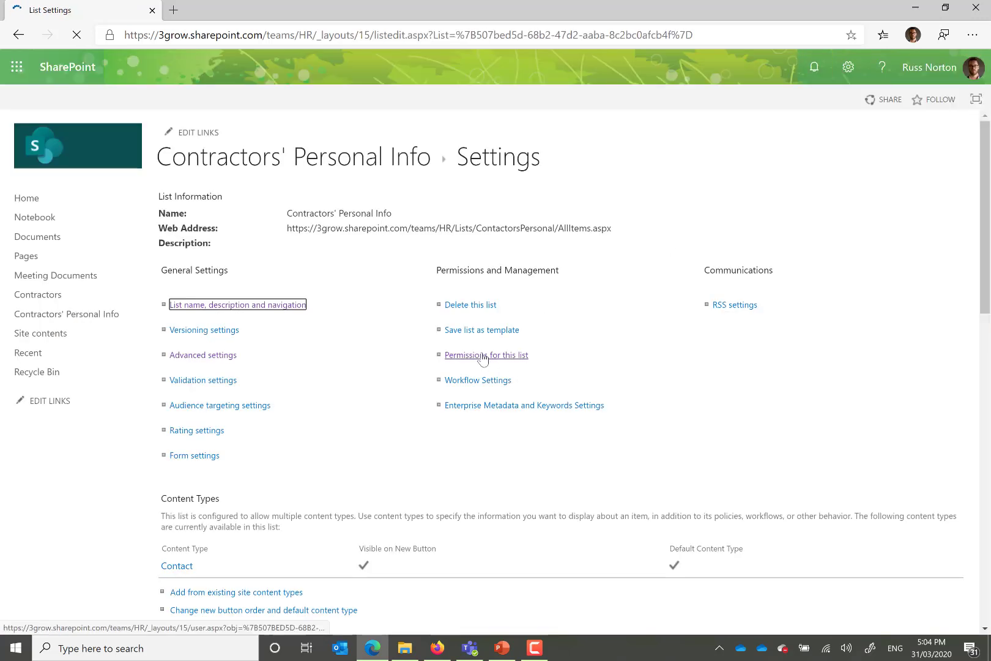
left_click(483, 356)
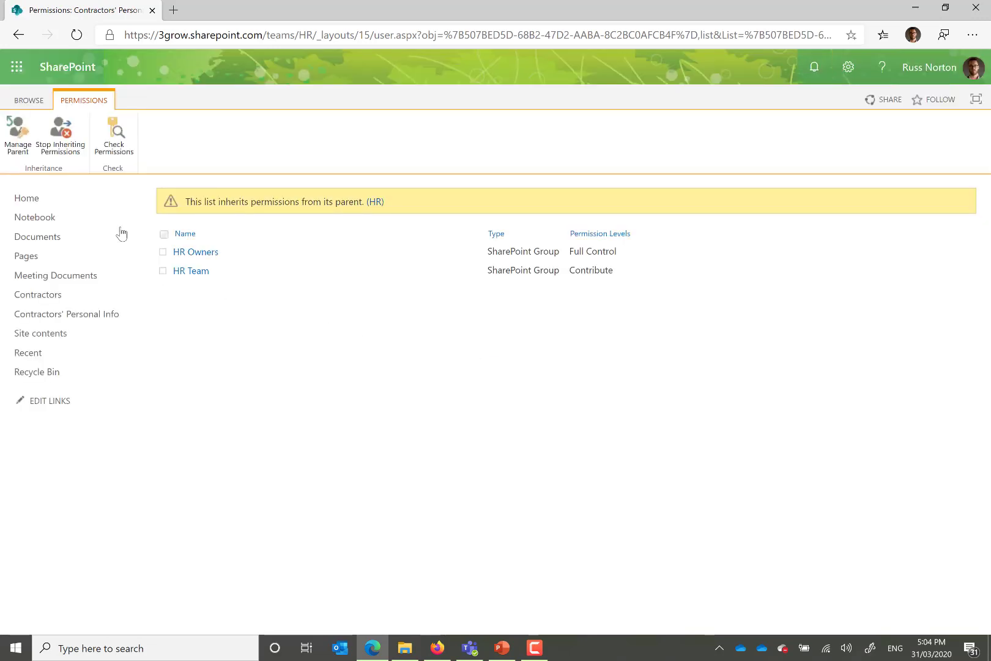
left_click(57, 143)
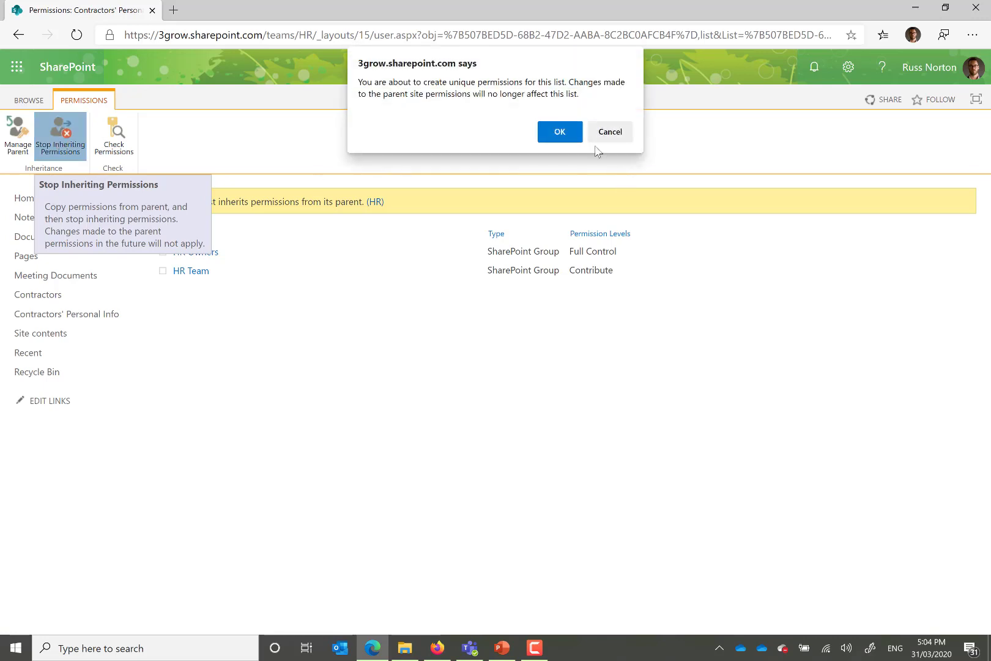
left_click(569, 131)
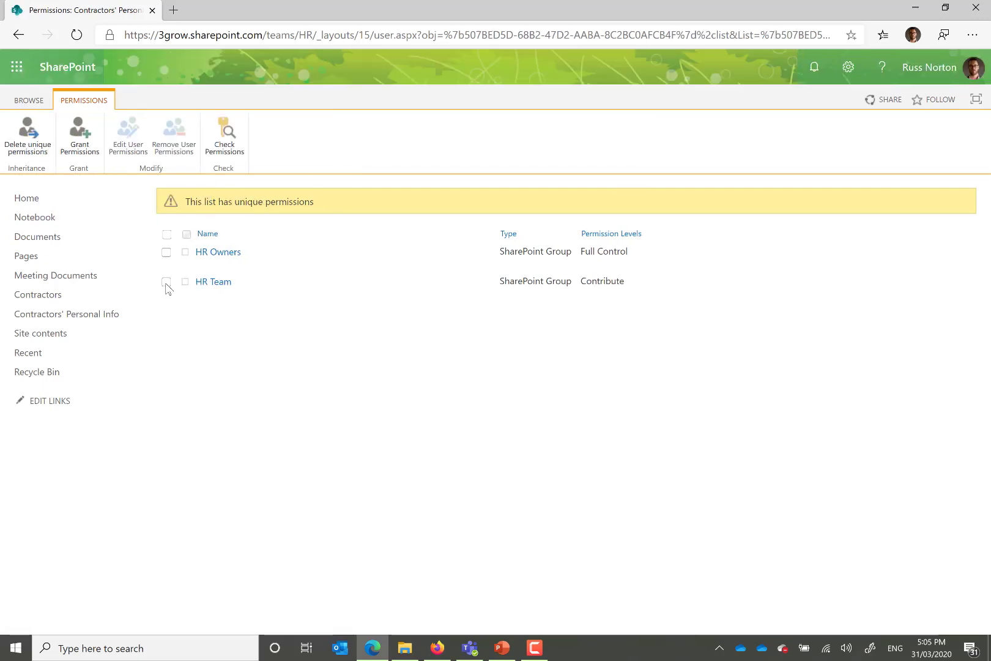
Step: Remove the HR Team group's permissions from the Contractors' Personal Info list
left_click(166, 283)
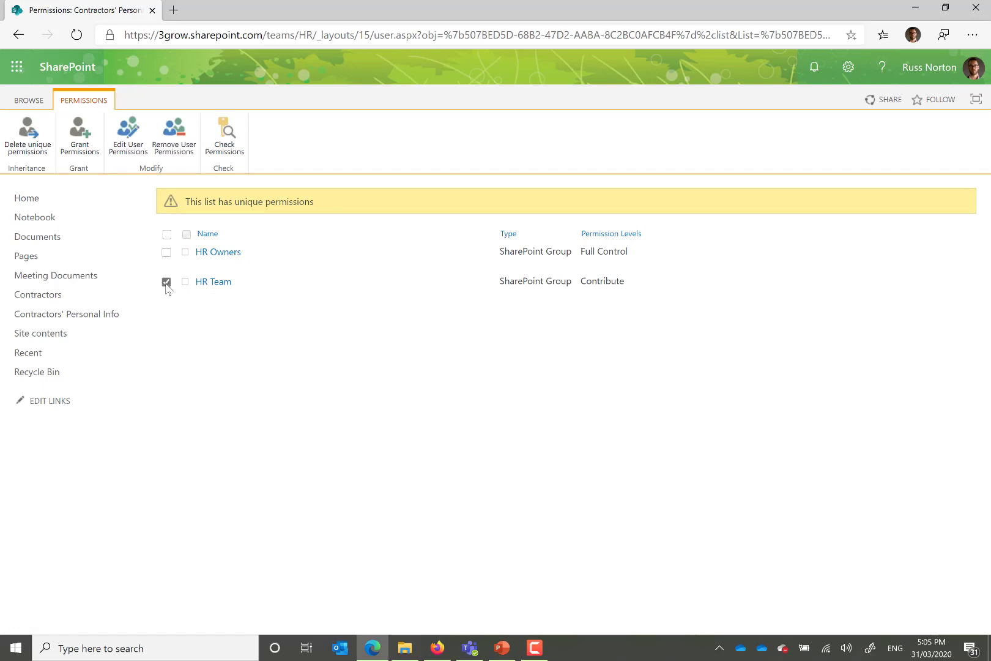
left_click(174, 139)
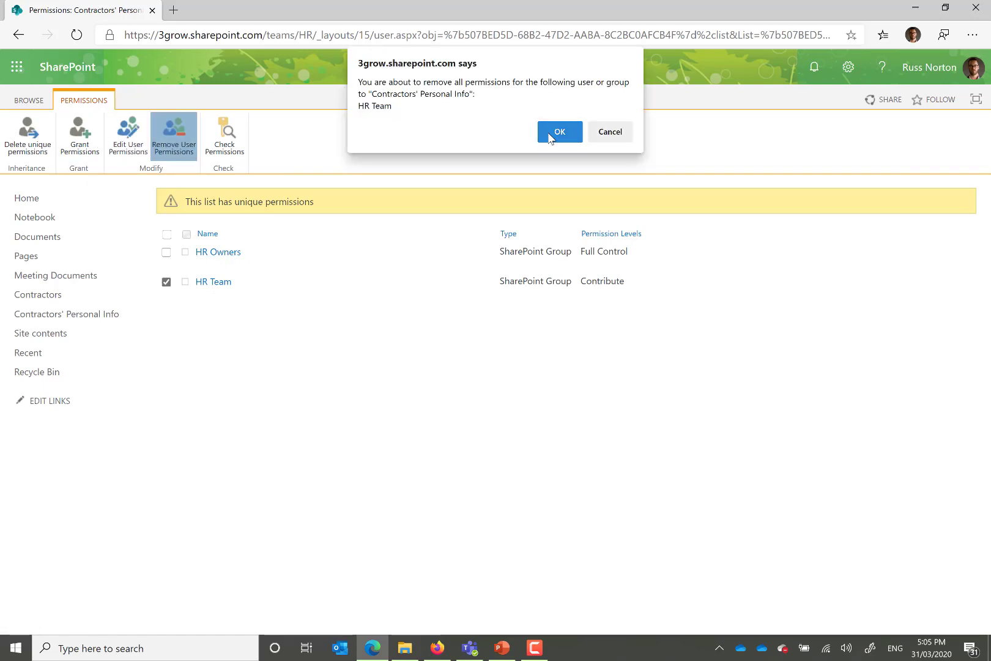
left_click(552, 132)
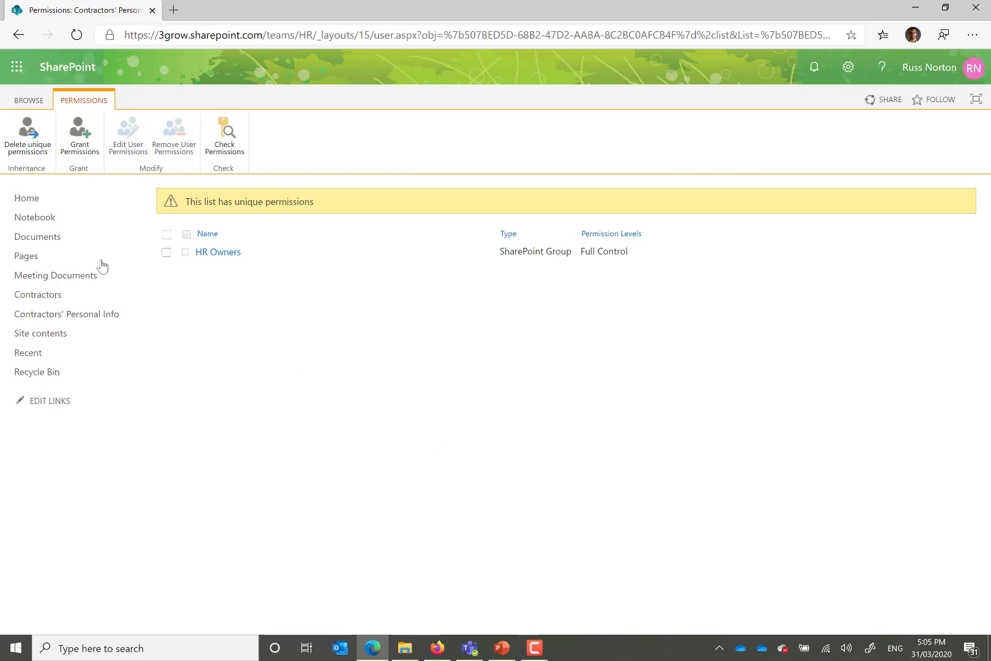
Step: Switch to Firefox to check the HR site's navigation and contents as the student account, and return to Edge
left_click(35, 200)
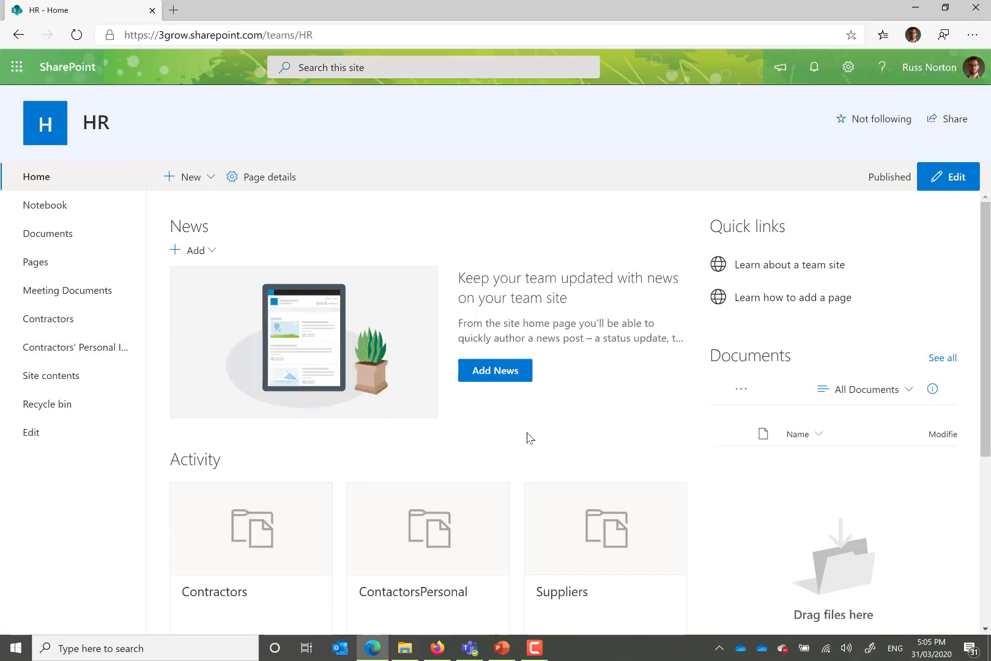
left_click(437, 647)
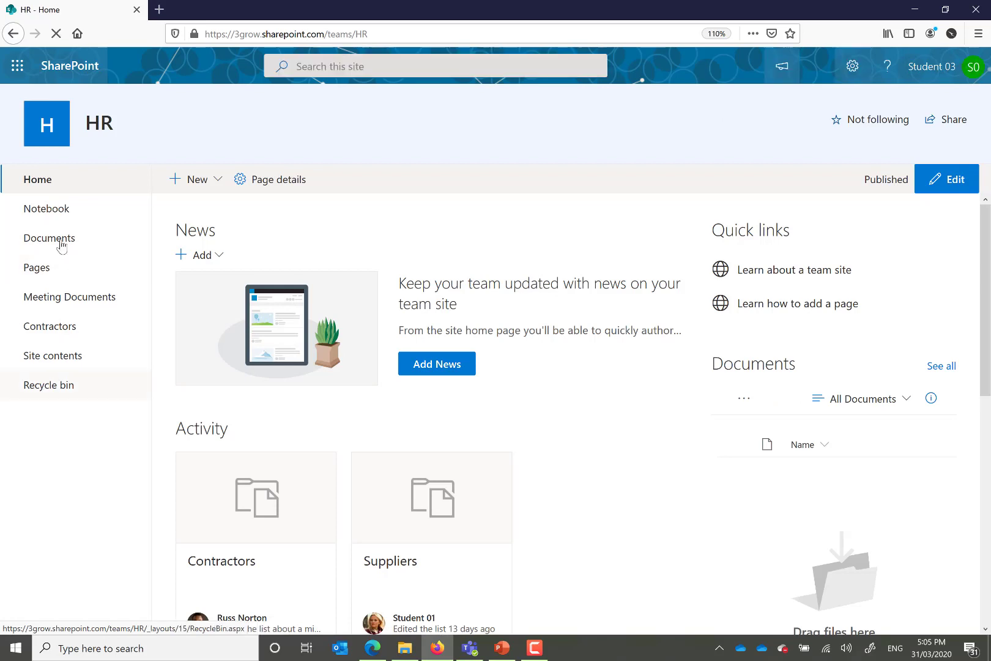
left_click(67, 360)
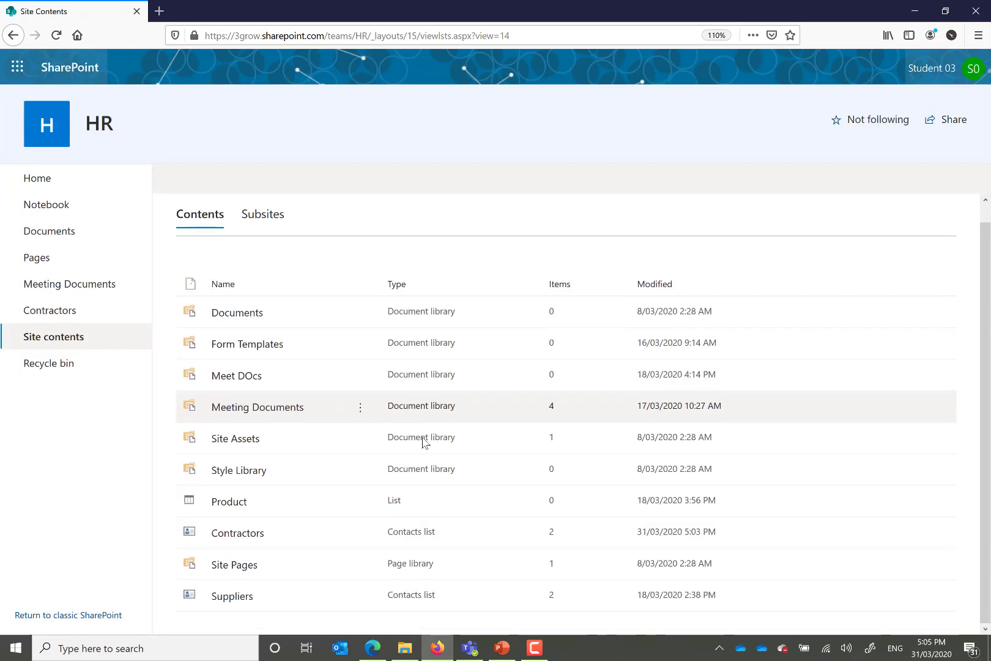
left_click(44, 180)
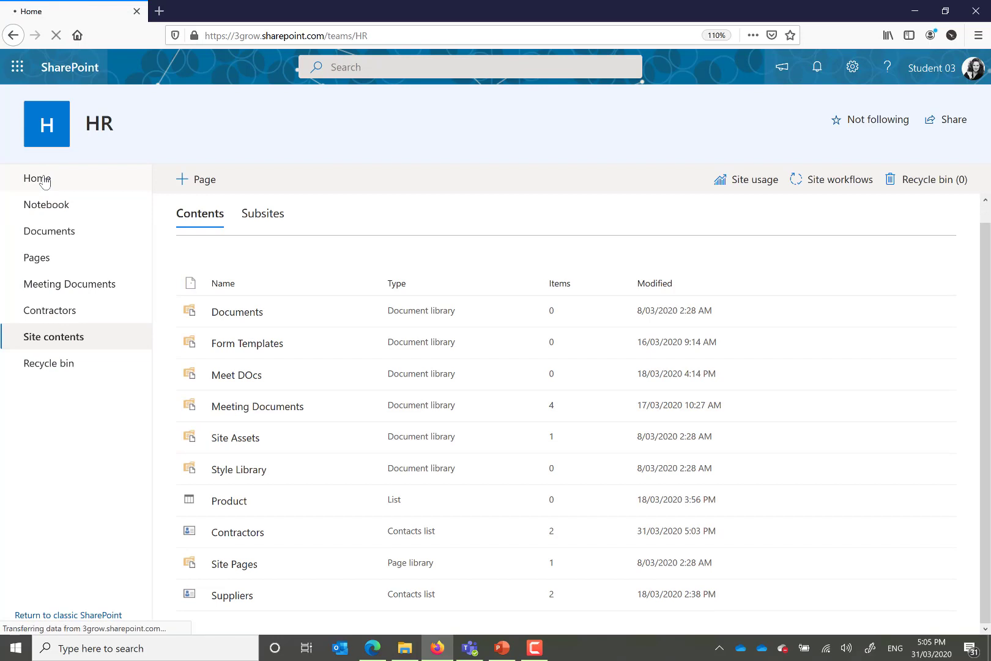
left_click(371, 652)
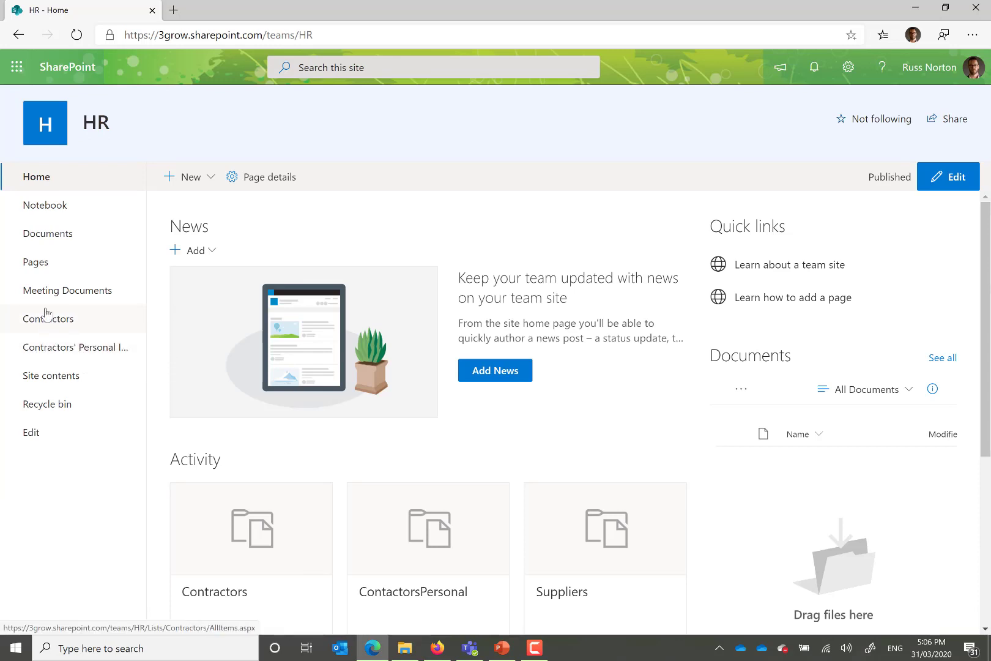
Step: View the Contractors' Personal Info list and examine the HR site's Quick Launch settings
left_click(60, 348)
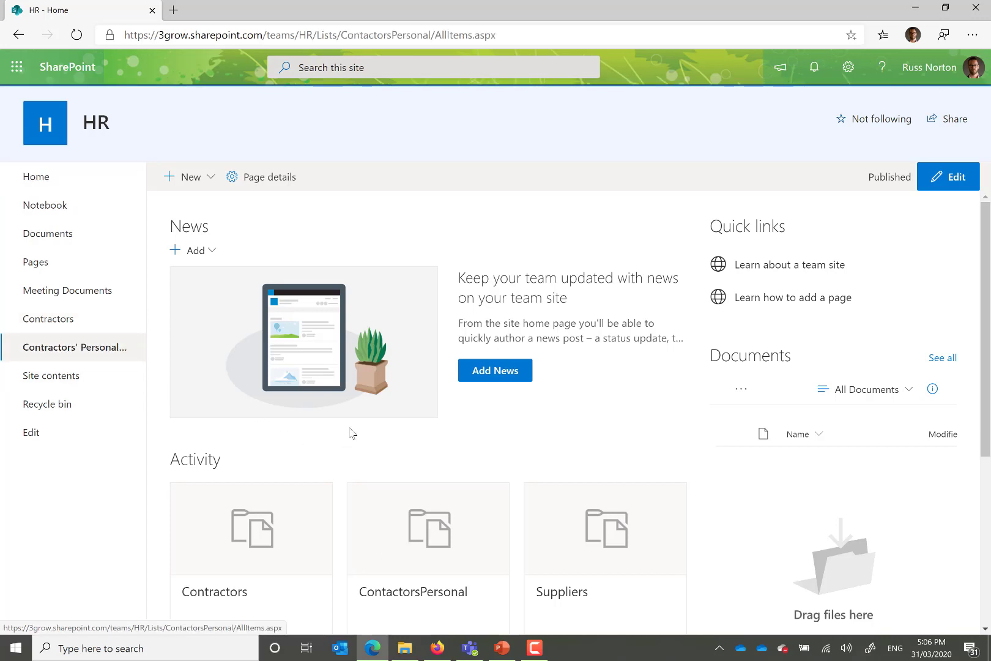
left_click(81, 350)
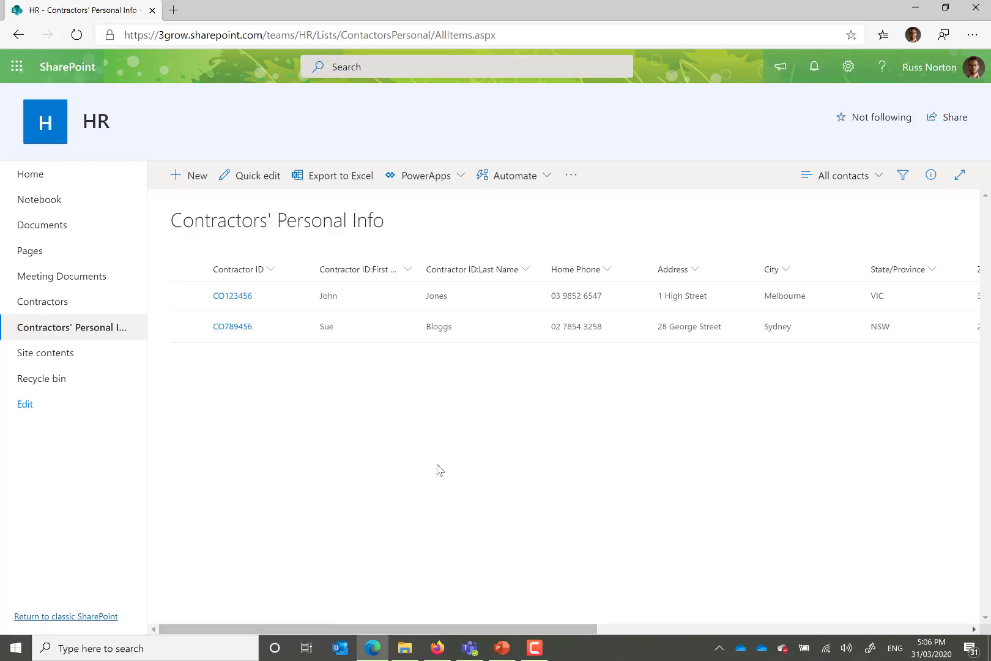
left_click(848, 69)
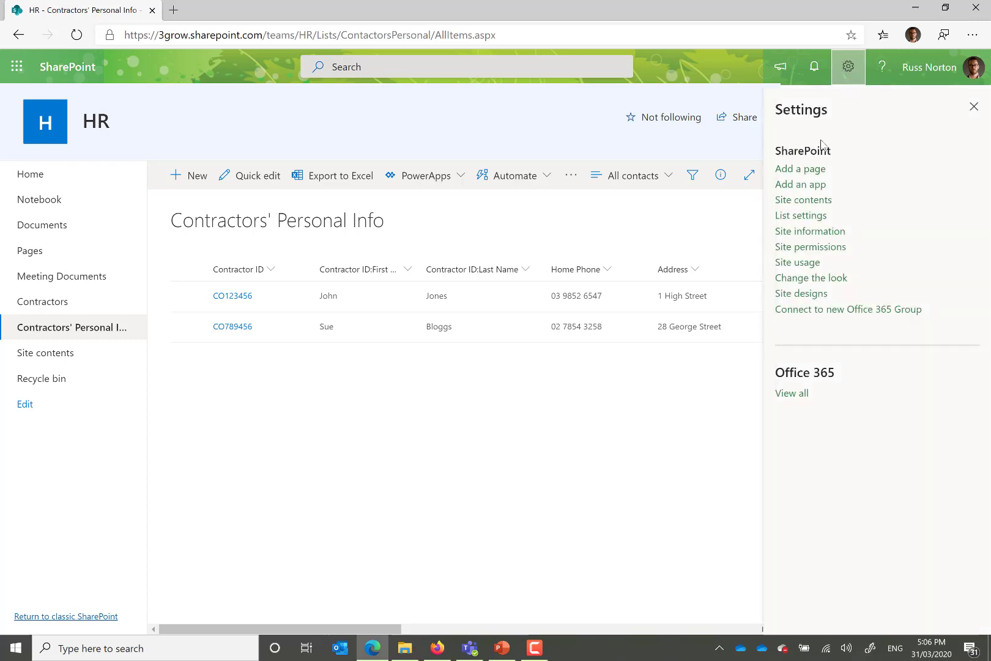
left_click(811, 235)
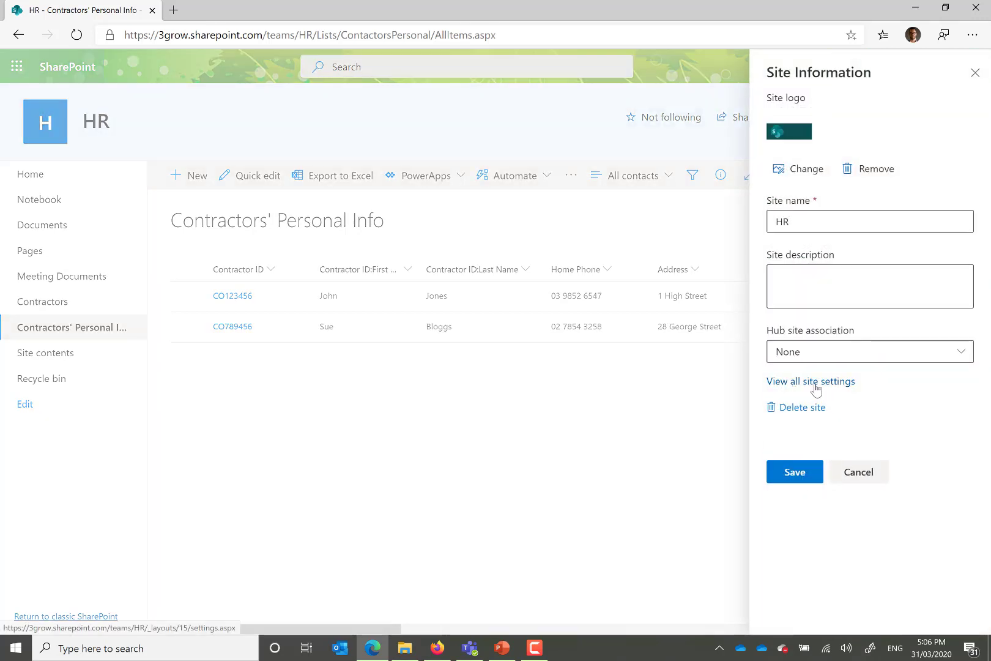
left_click(815, 385)
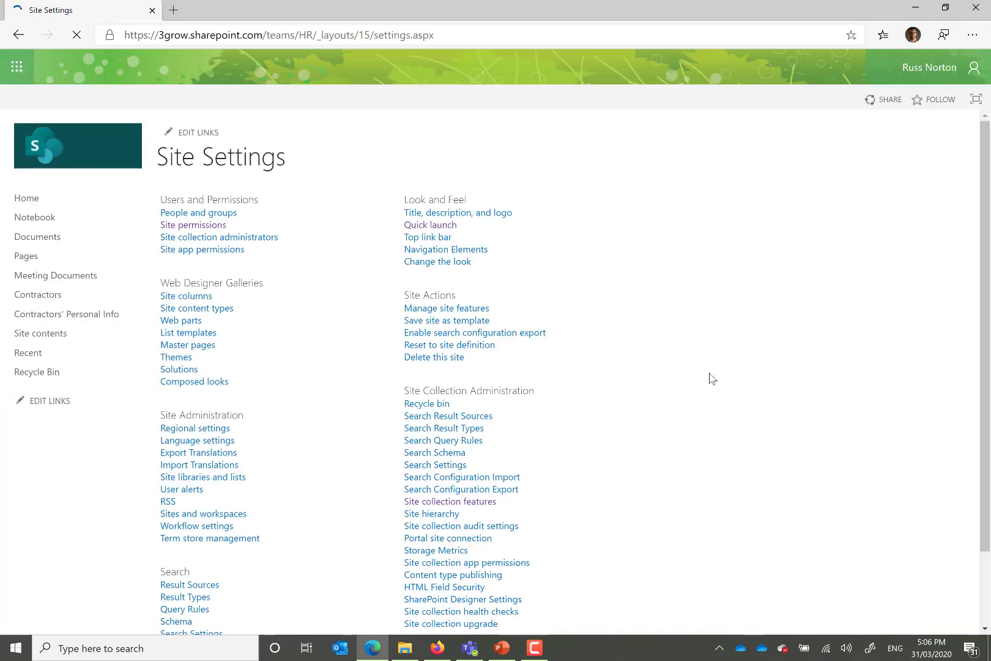
left_click(432, 225)
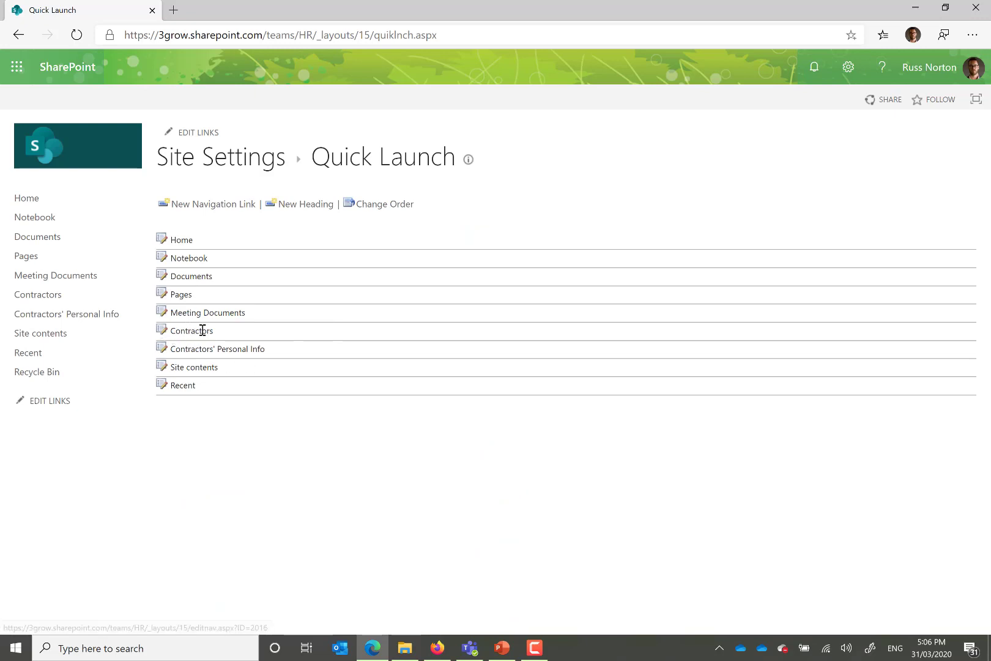
Step: Activate the SharePoint Server Publishing Infrastructure feature for the HR site collection
left_click(253, 168)
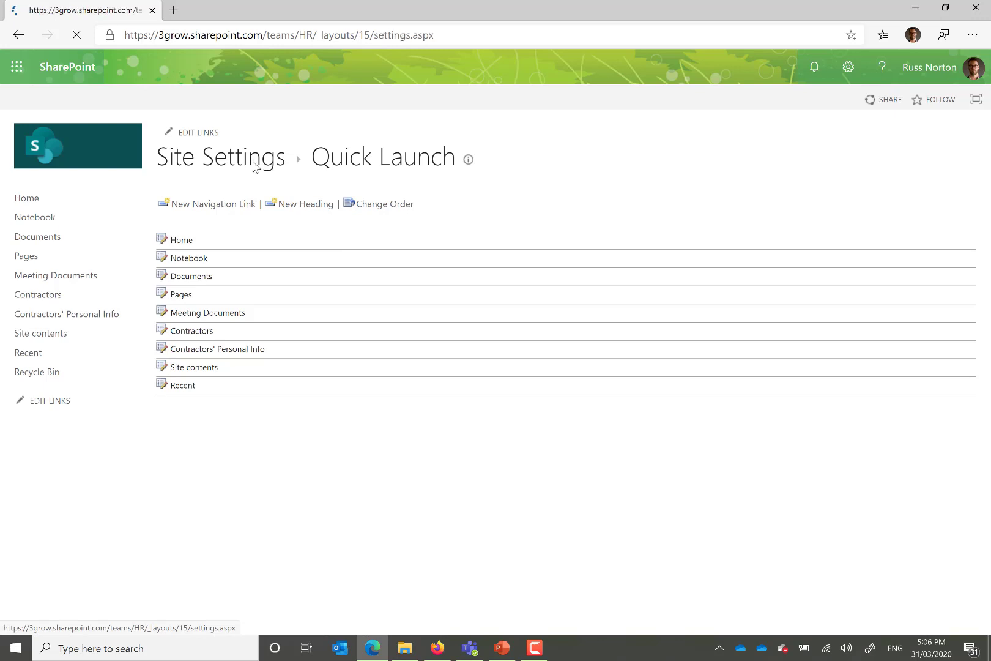
scroll(612, 361, "down", 2)
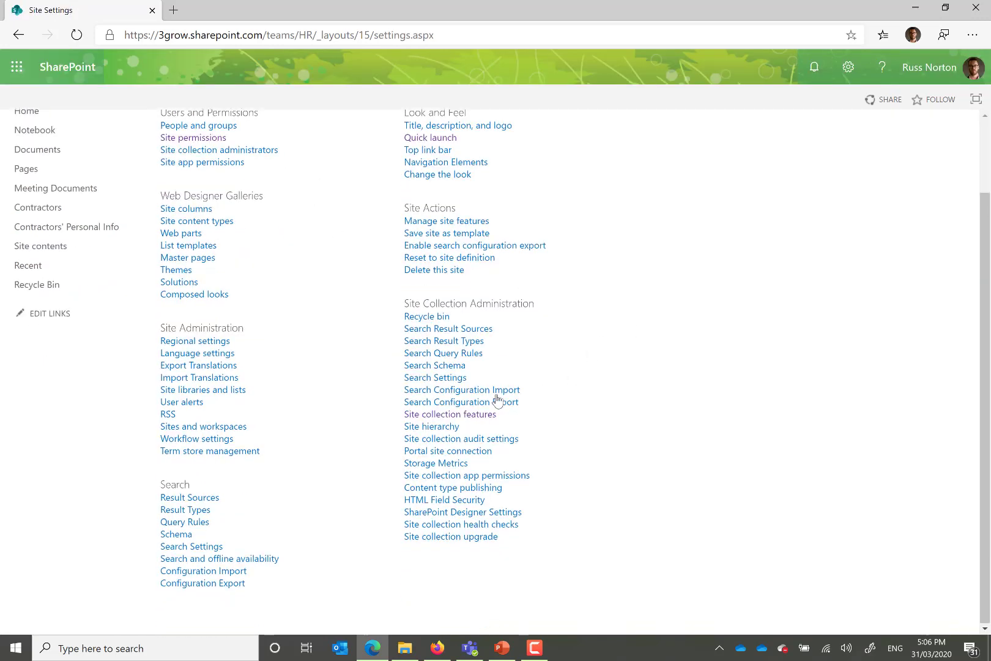
left_click(476, 420)
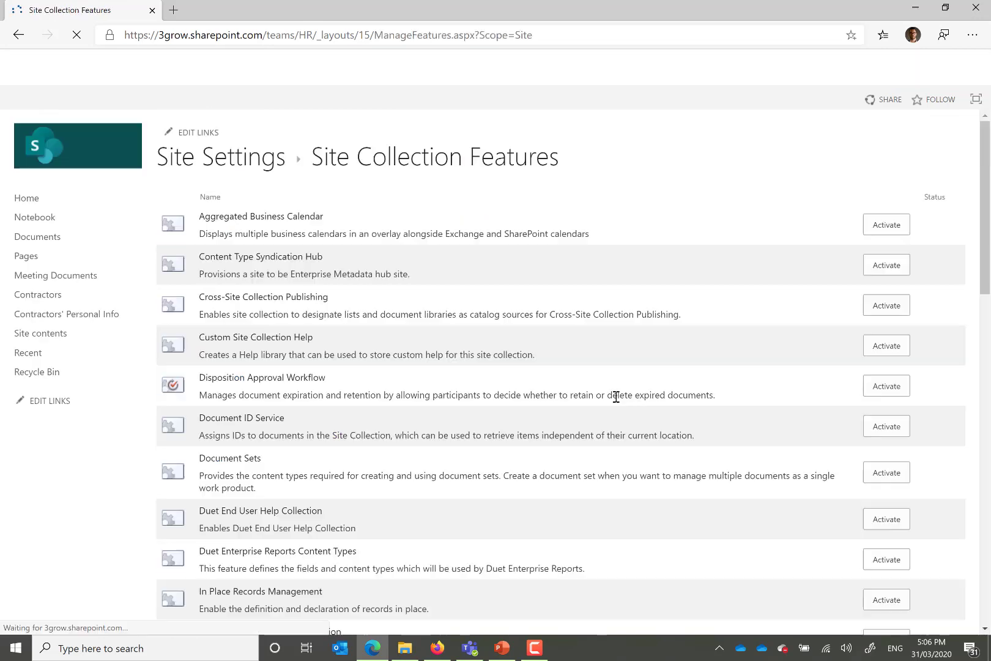
scroll(616, 396, "down", 13)
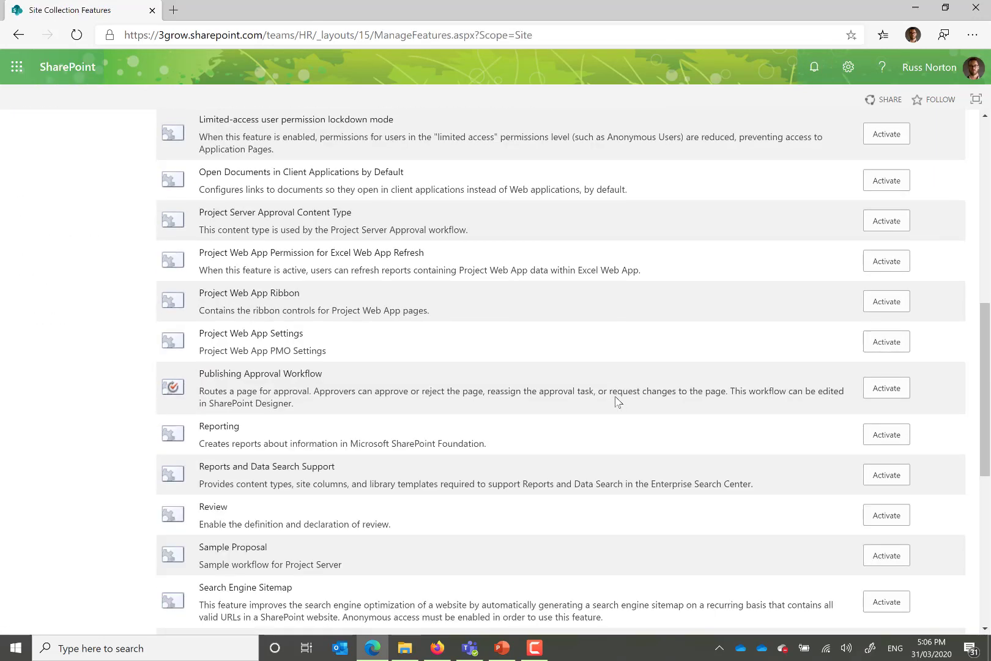
scroll(617, 401, "down", 4)
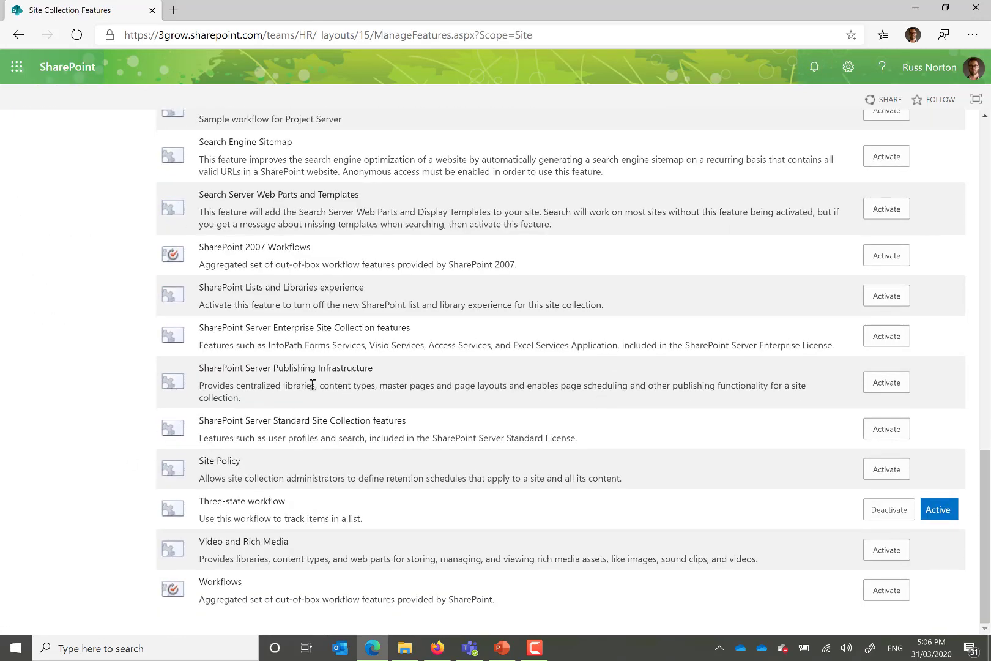
left_click(889, 385)
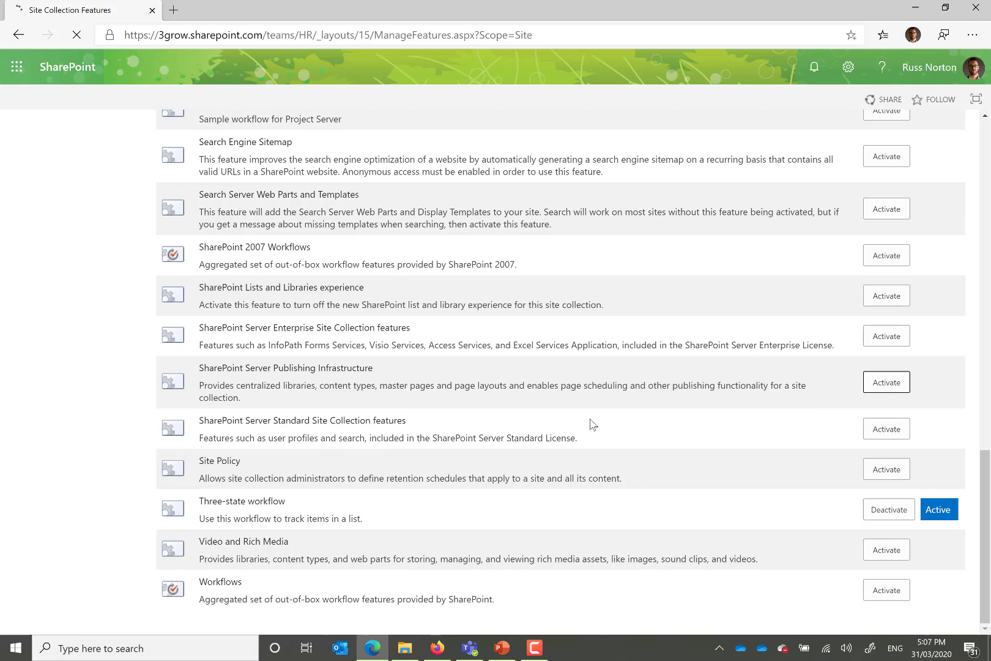
Step: In the HR site's Navigation Settings, set the audience of the Contractors heading under Current Navigation to HR Team and save the settings
scroll(592, 423, "up", 20)
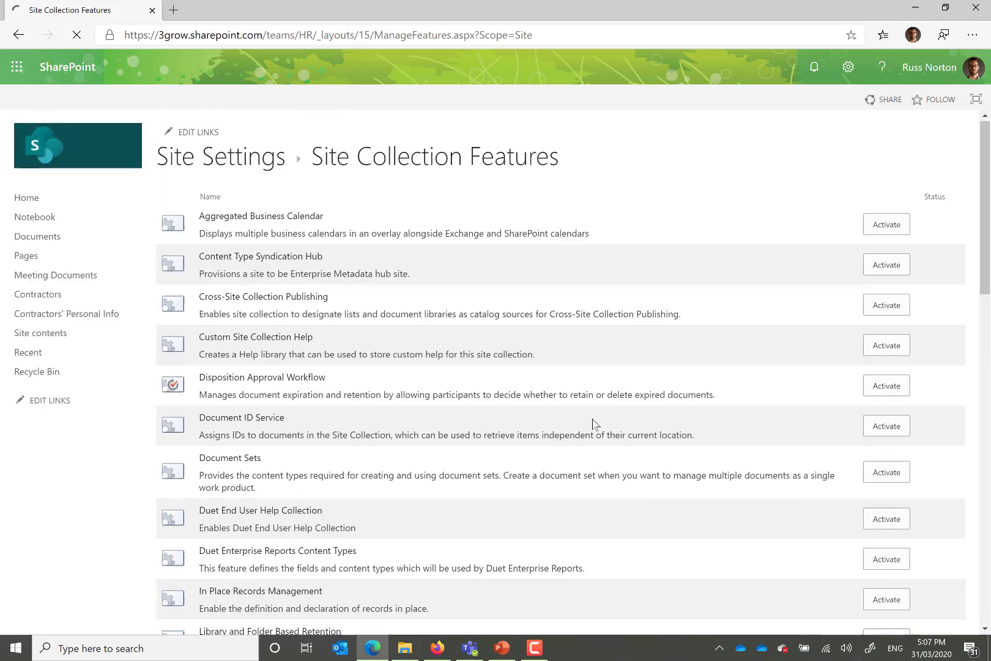
left_click(234, 161)
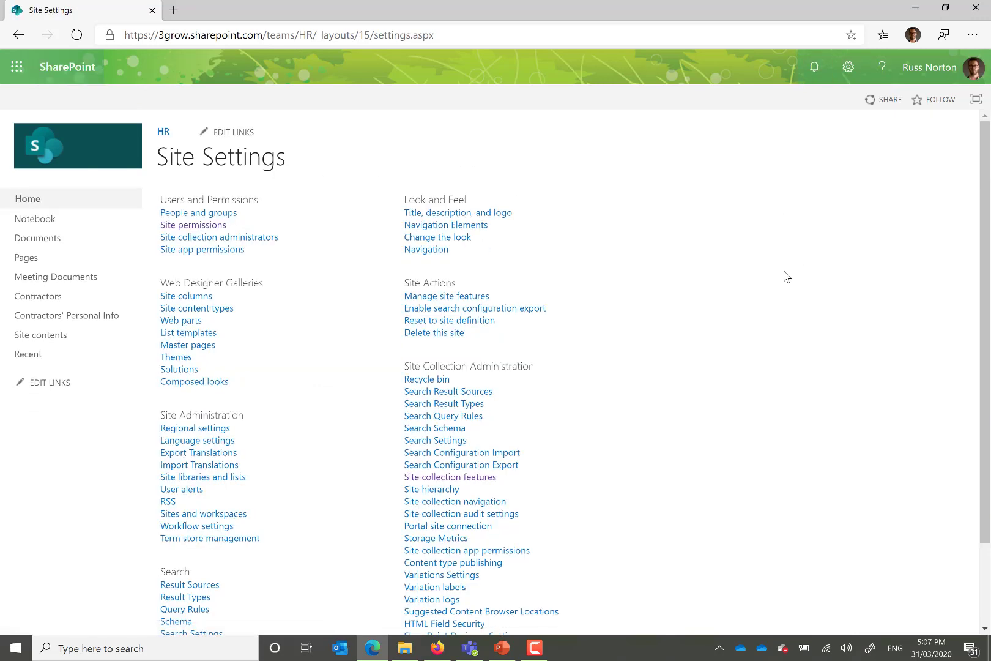
left_click(435, 252)
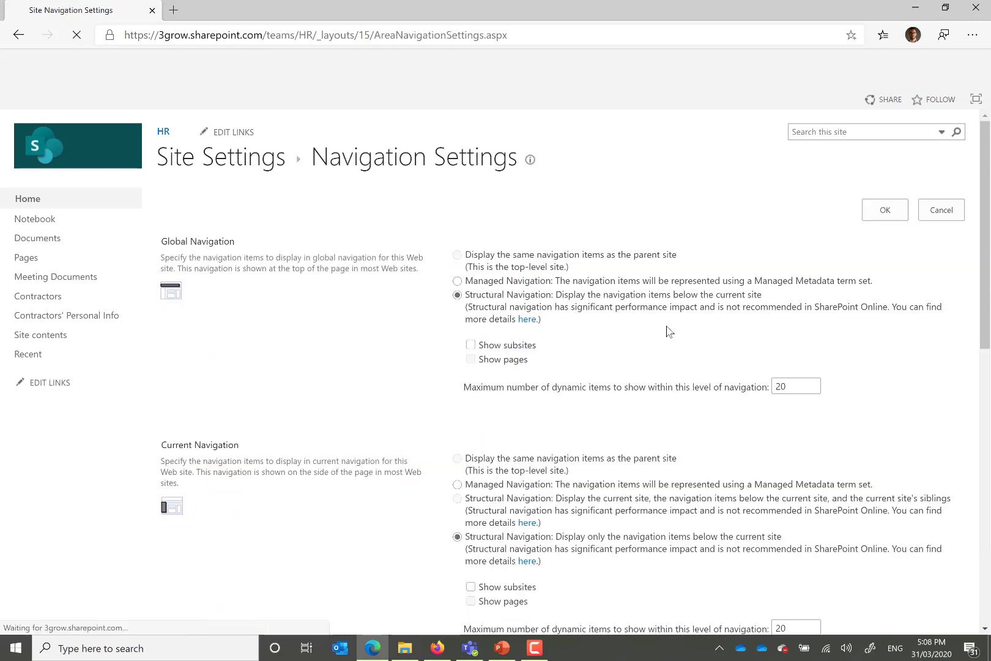
scroll(669, 331, "down", 7)
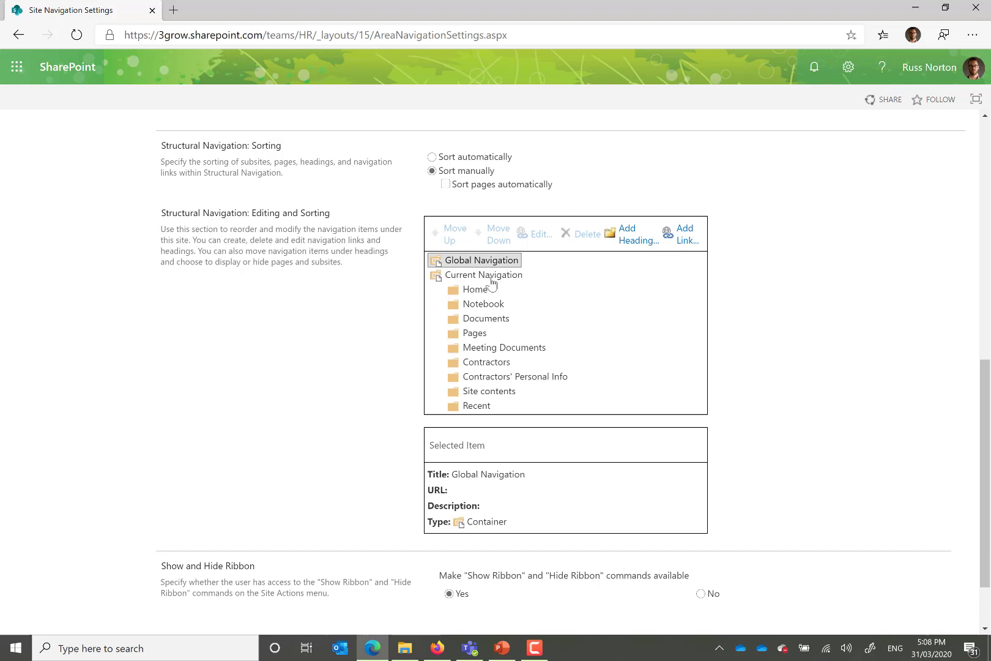
left_click(502, 365)
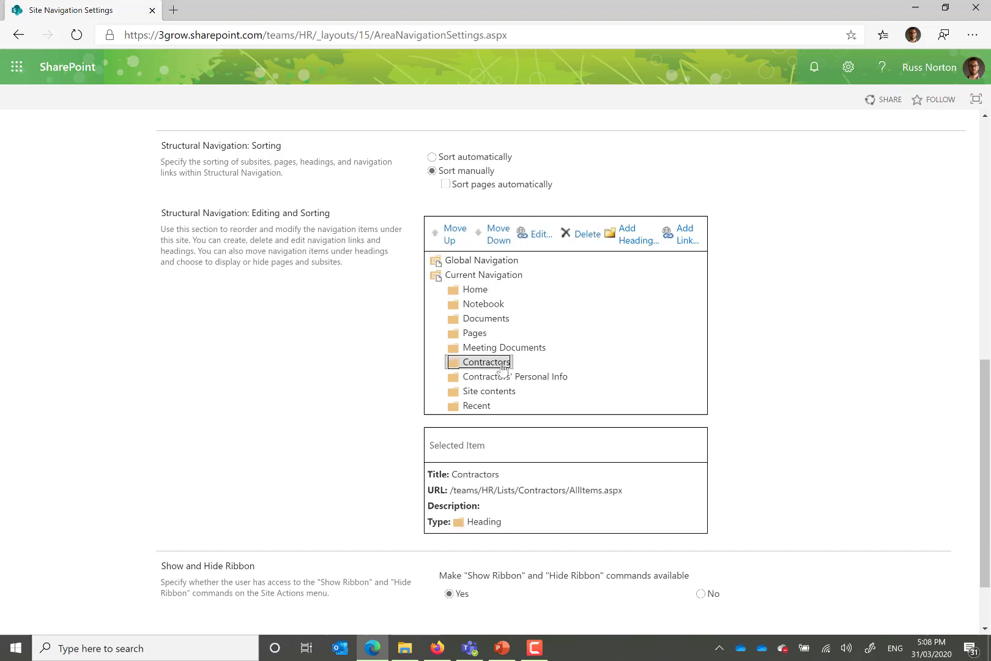
left_click(536, 239)
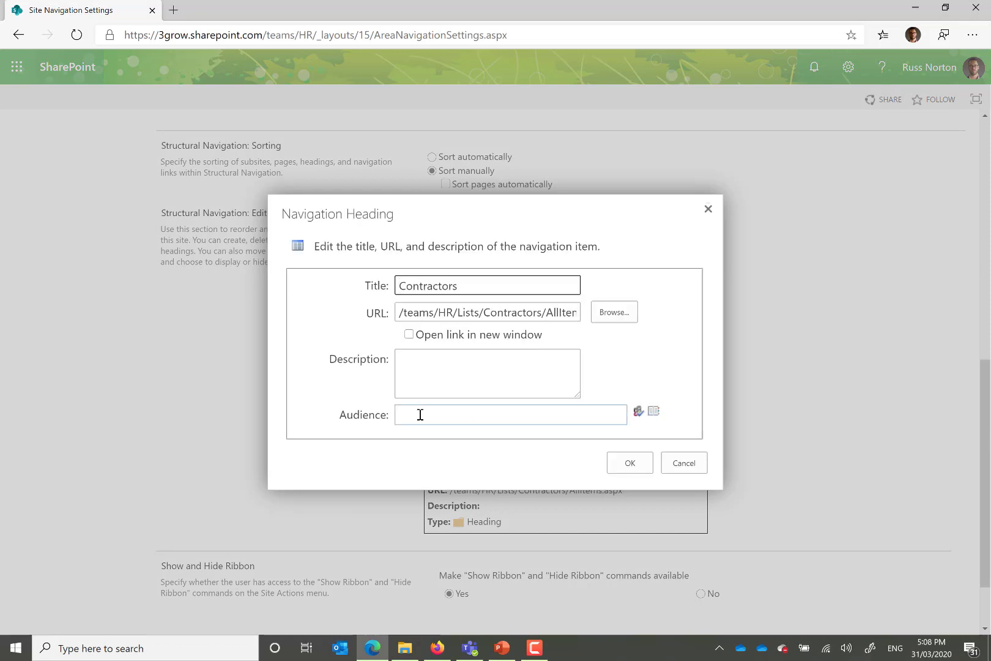
left_click(421, 415)
type("hr team")
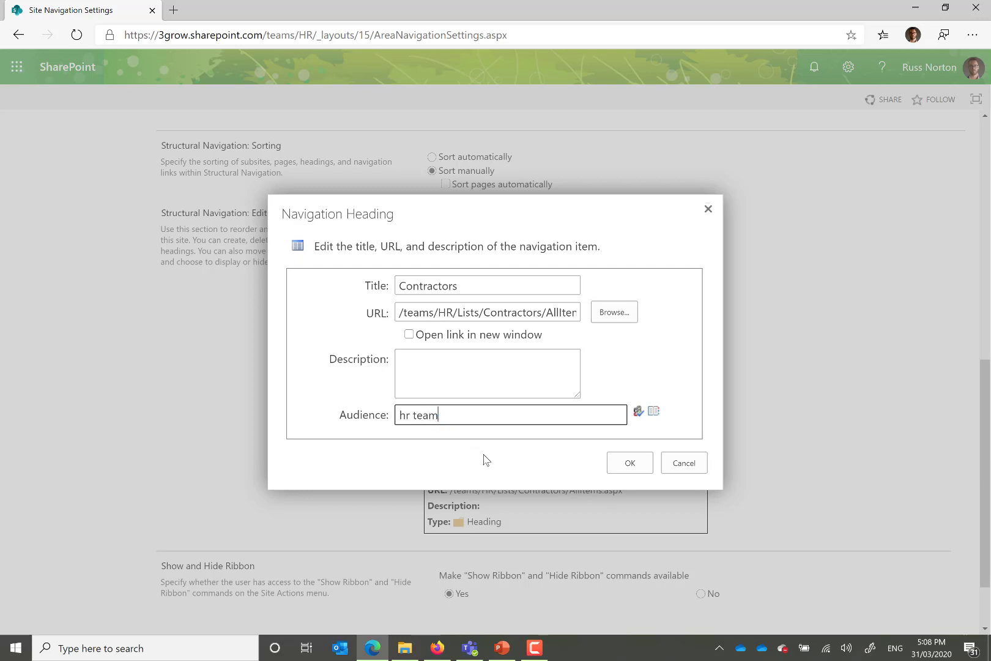
left_click(635, 465)
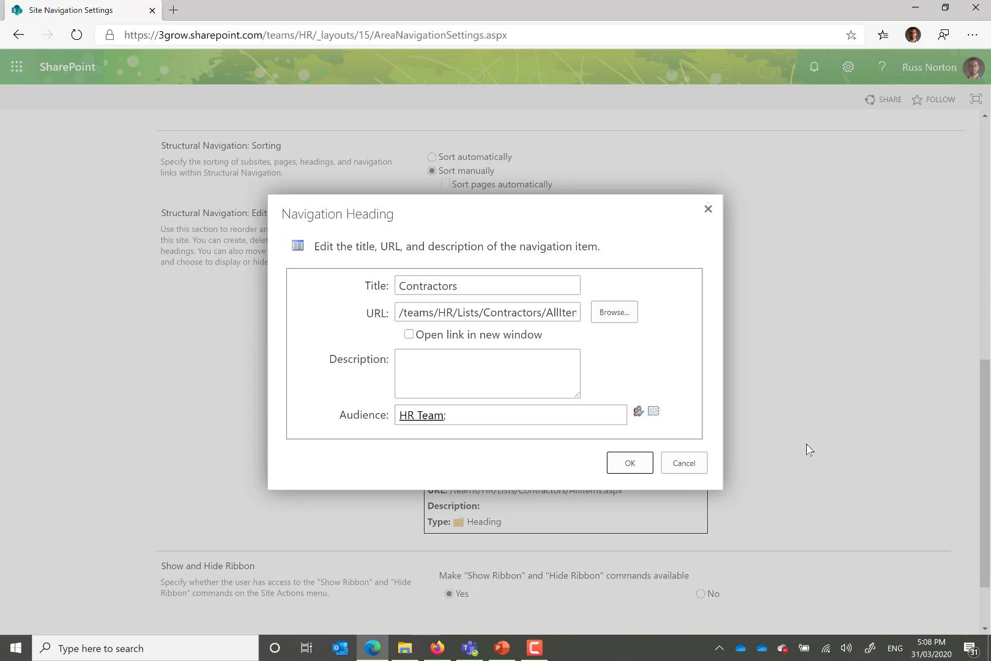
scroll(809, 449, "down", 2)
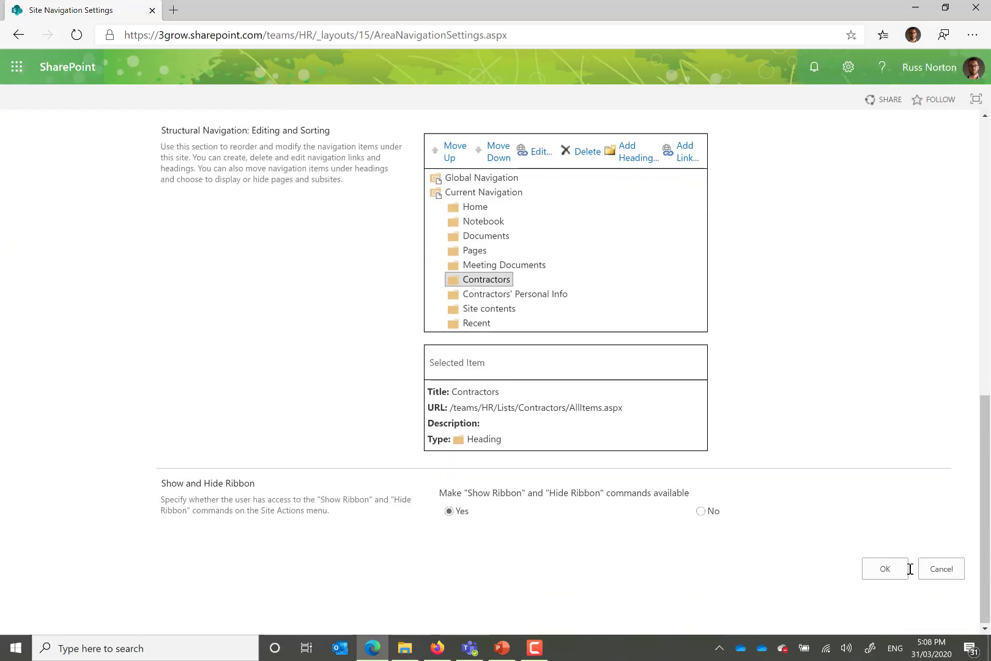
left_click(885, 570)
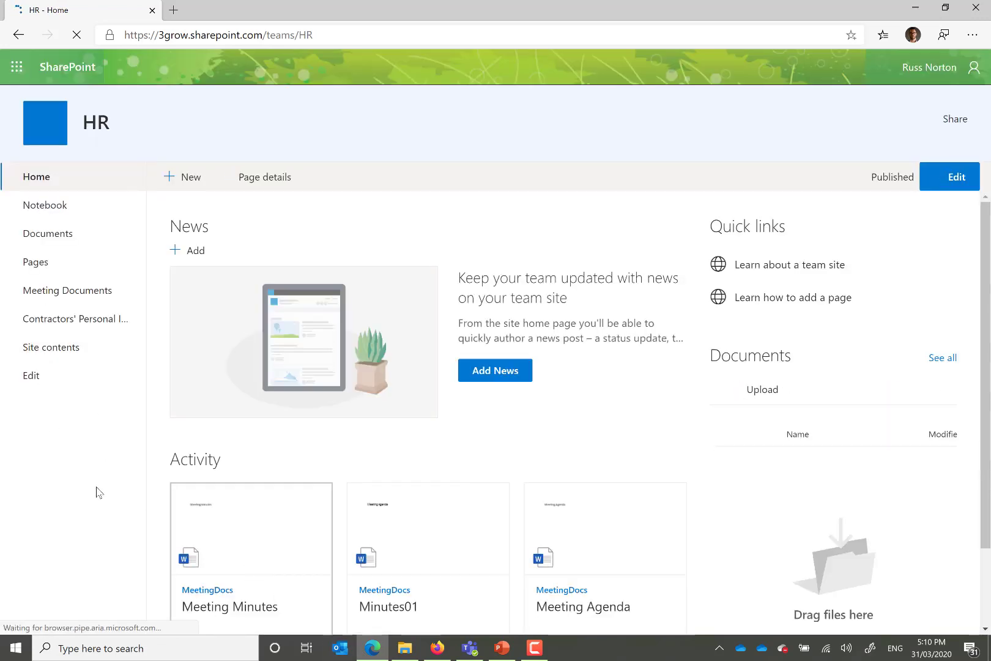
Step: Switch to Firefox to check the reloaded HR navigation and Contractors list as the student account, and return to Edge to open Contractors' Personal Info
left_click(436, 649)
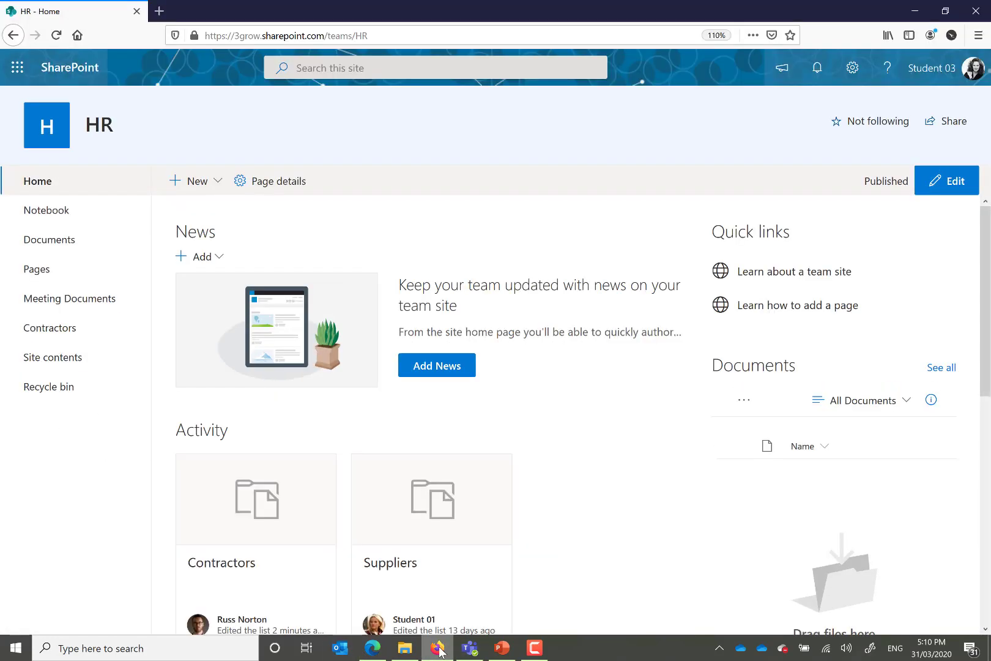
left_click(61, 38)
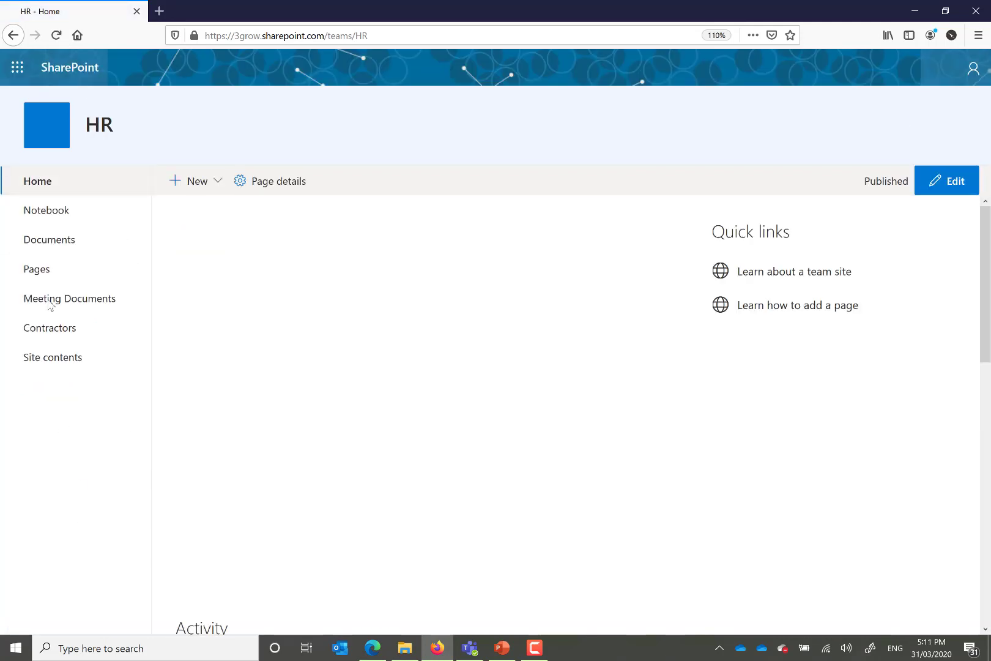
left_click(66, 336)
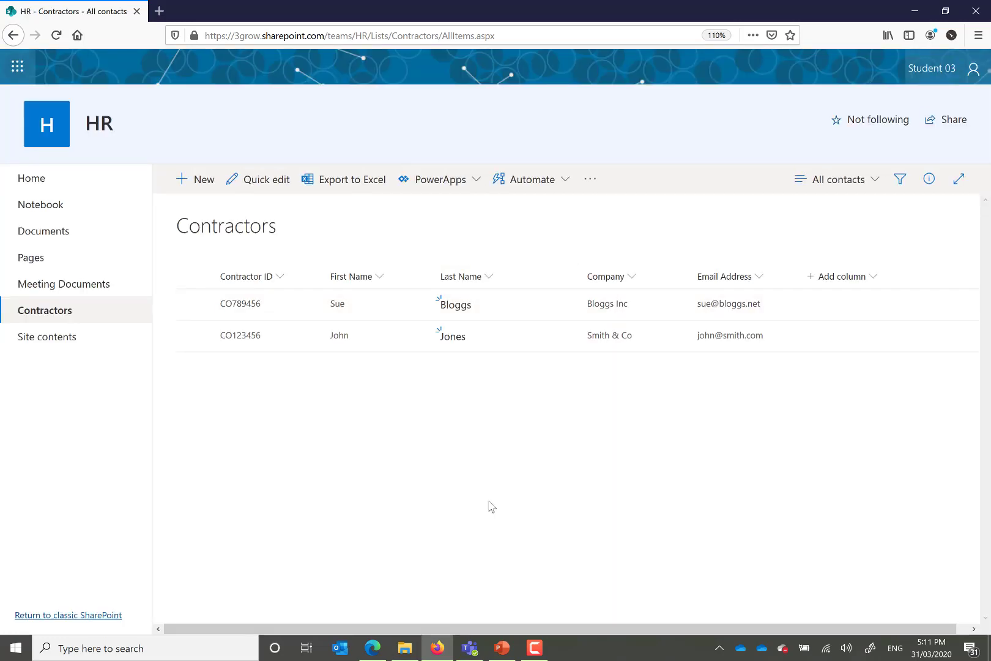
left_click(372, 647)
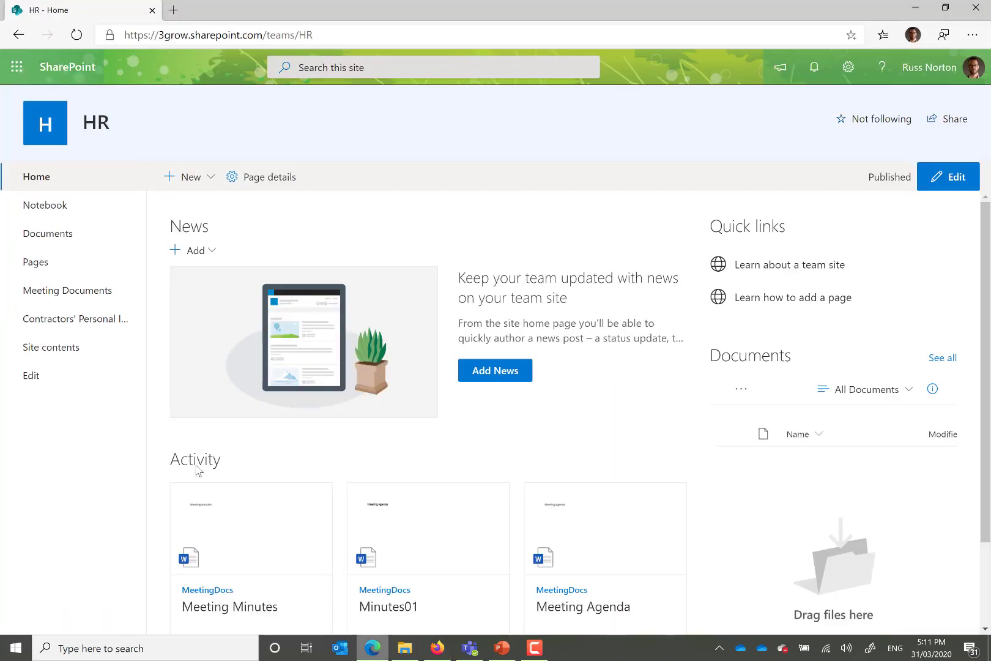
left_click(87, 325)
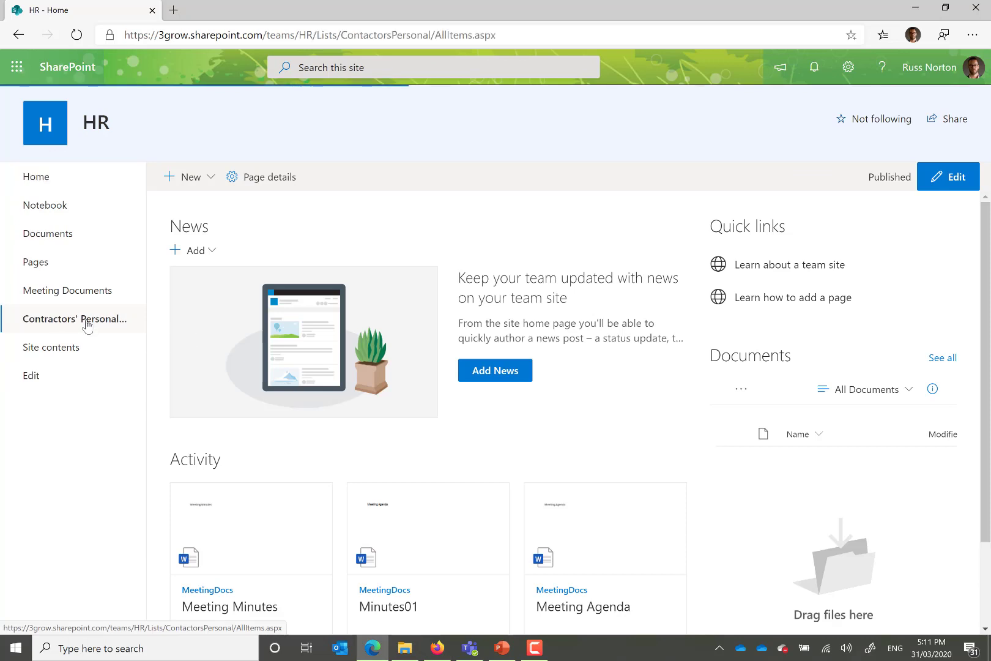